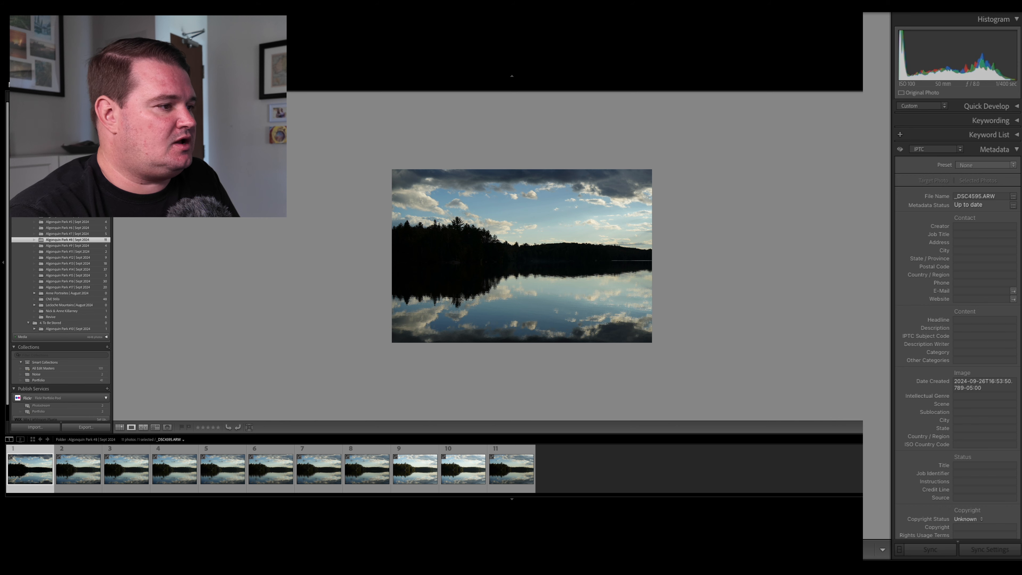
Inspect the tenth lake photo, _DSC4610.ARW, at a closer magnification.
left_click(455, 486)
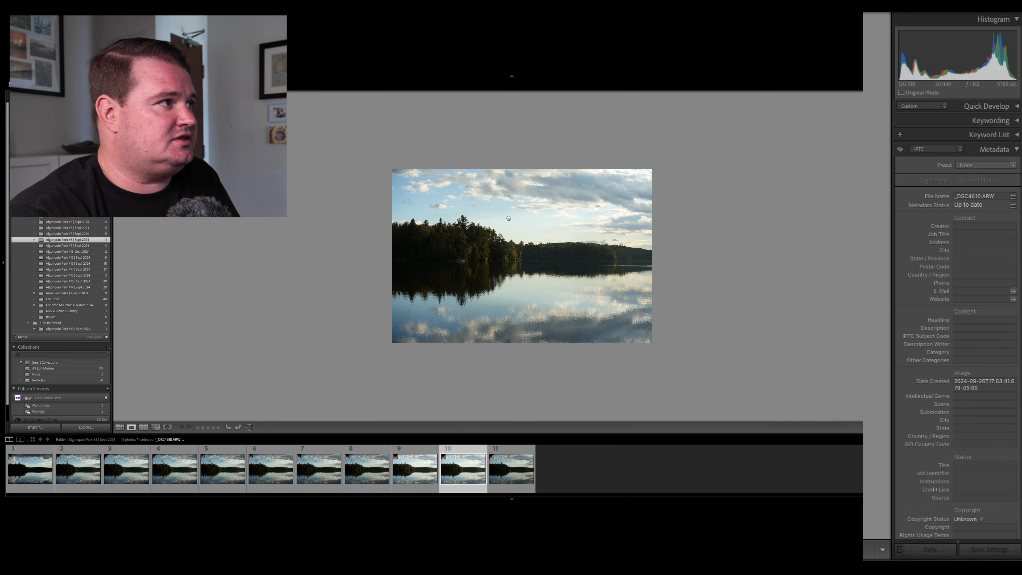
key("super+equal")
key("super+equal")
key("super+minus")
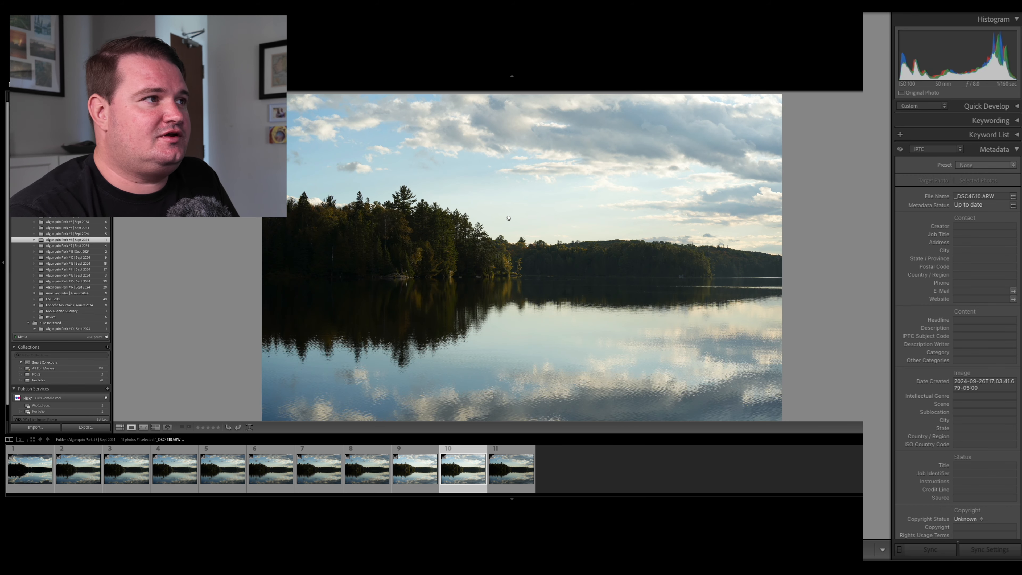
key("super+minus")
key("super+minus")
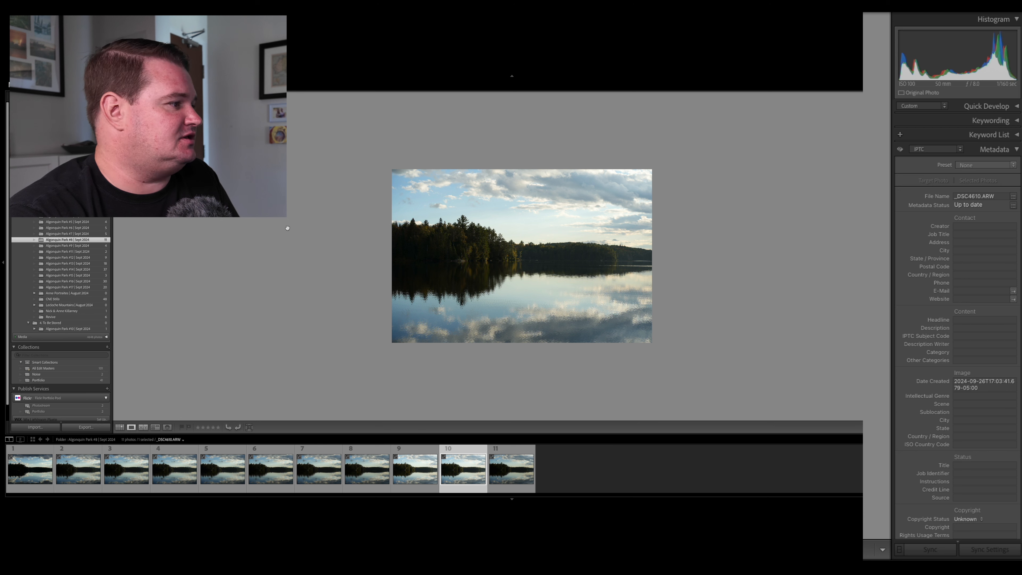
Open the Algonquin Park #7 | Sept 2024 folder and inspect its fourth photo, _DSC4606.ARW, up close.
left_click(61, 233)
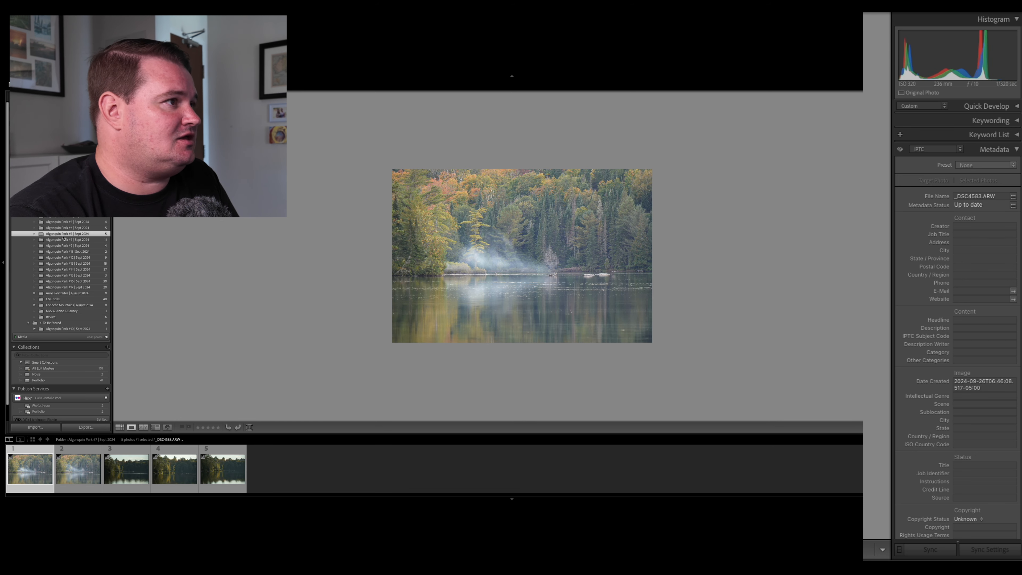
left_click(175, 469)
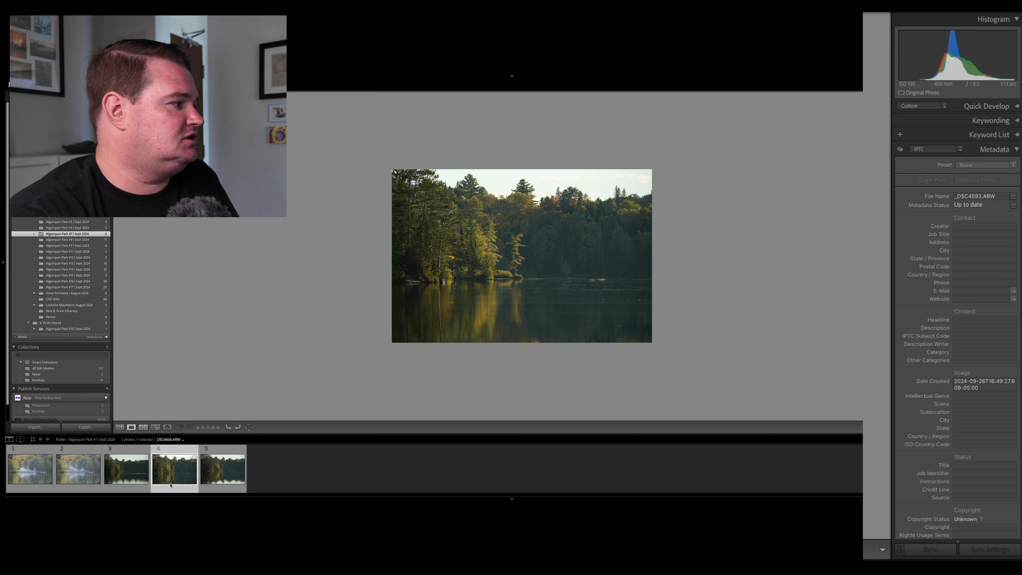
left_click(517, 253)
scroll(517, 253, "up", 5)
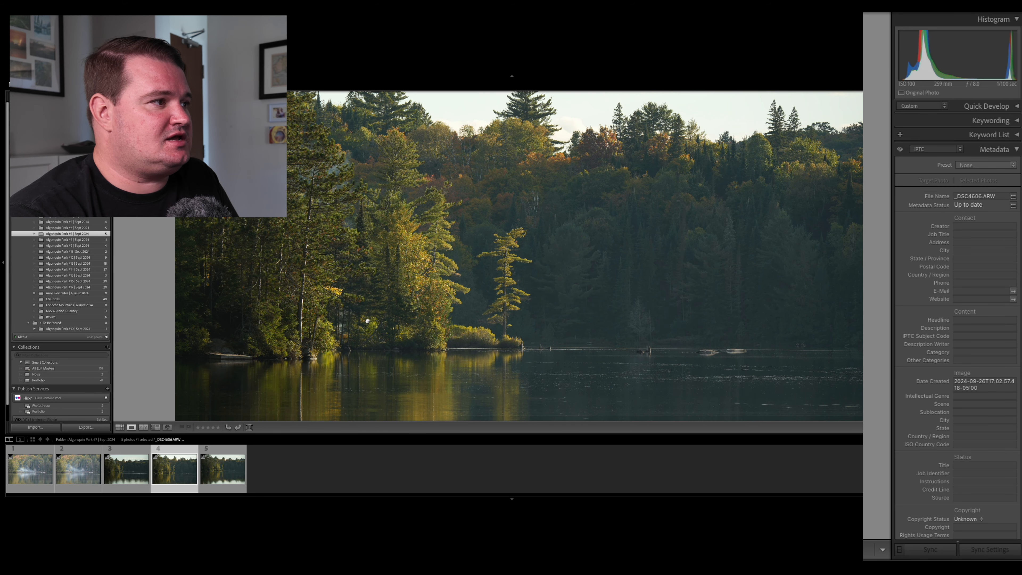
left_click(529, 226)
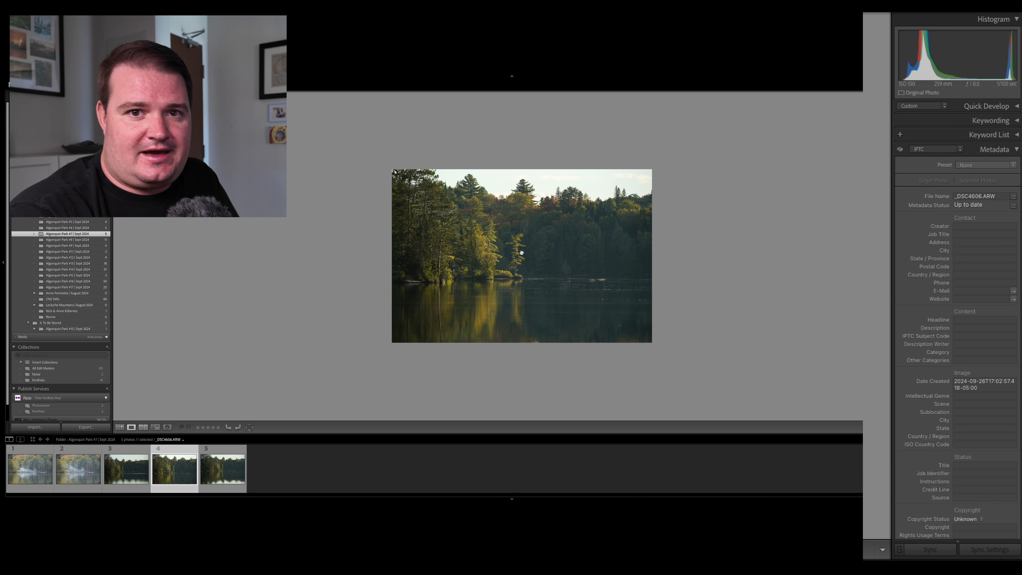
Return to the Algonquin Park #8 | Sept 2024 folder and compare the lake photos numbered 7 to 11.
left_click(61, 240)
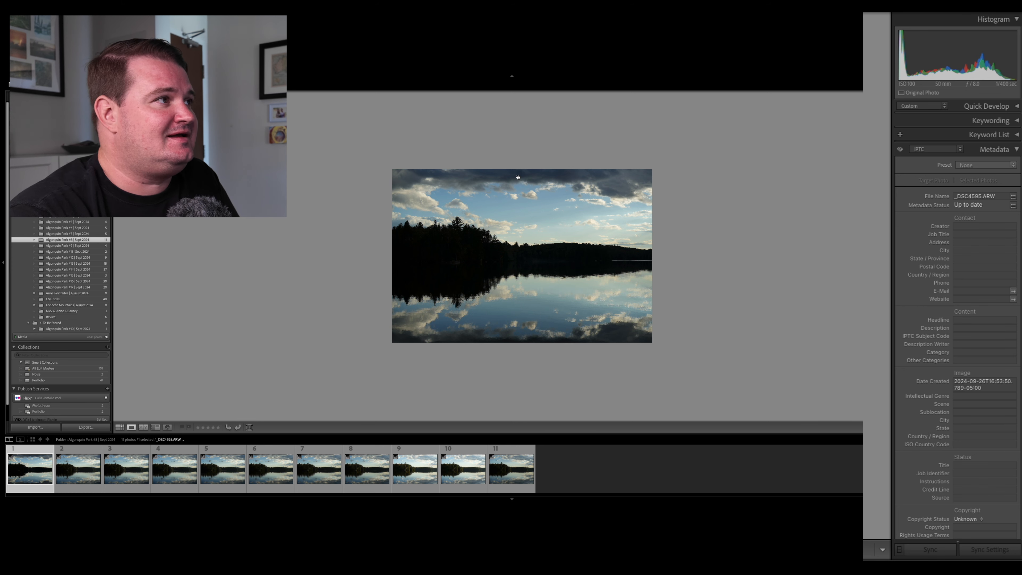
left_click(421, 461)
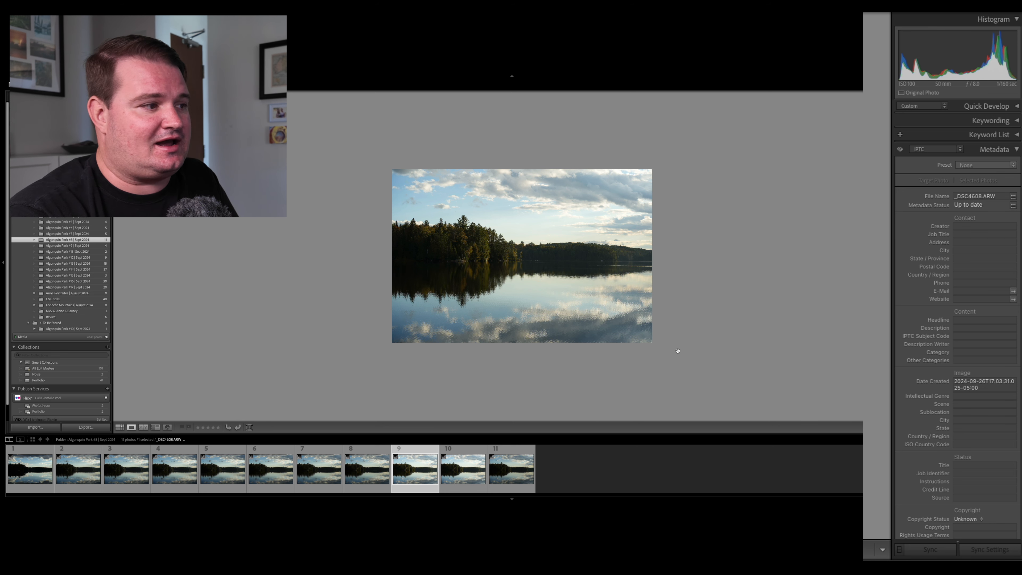
left_click(512, 470)
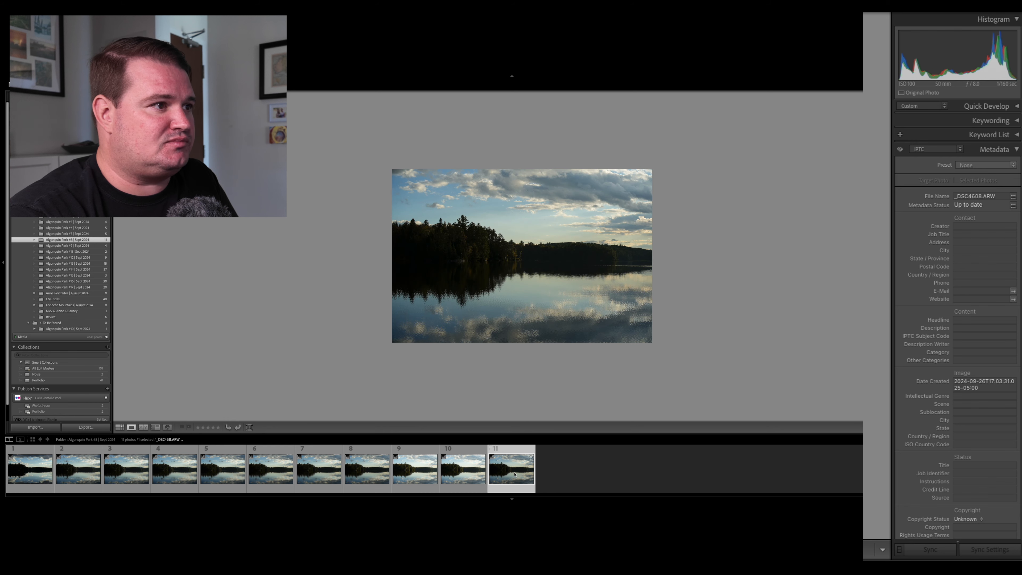
left_click(449, 472)
left_click(415, 469)
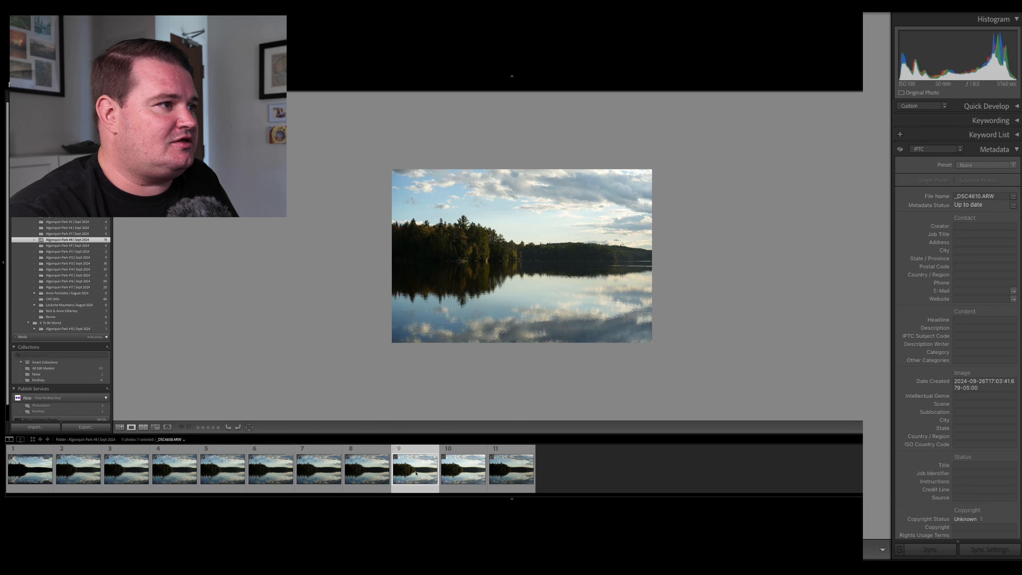
left_click(367, 470)
left_click(319, 469)
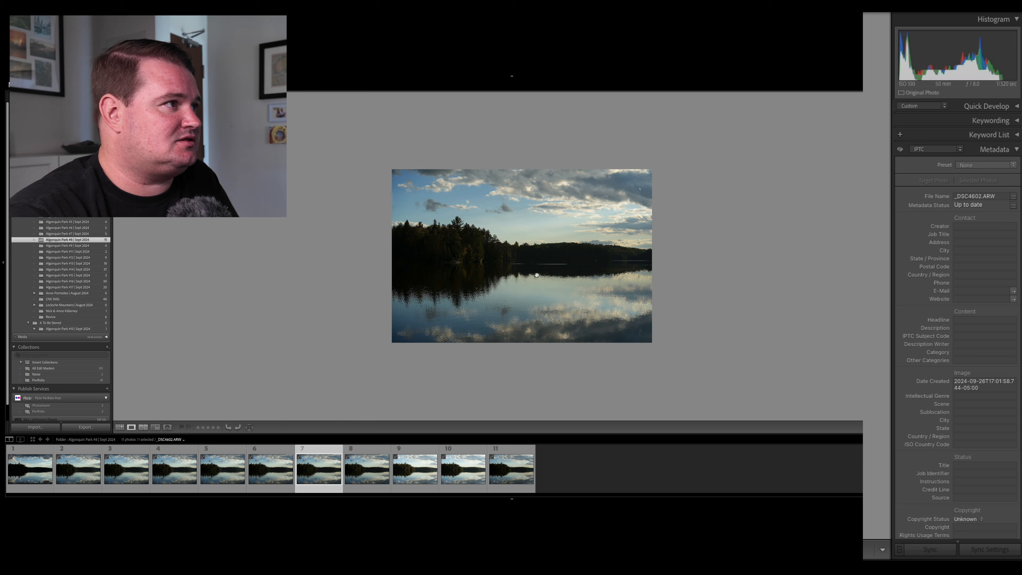
Compare the clouds, treeline and reflections of the earlier lake photos with the ninth one at a closer magnification.
left_click(524, 278)
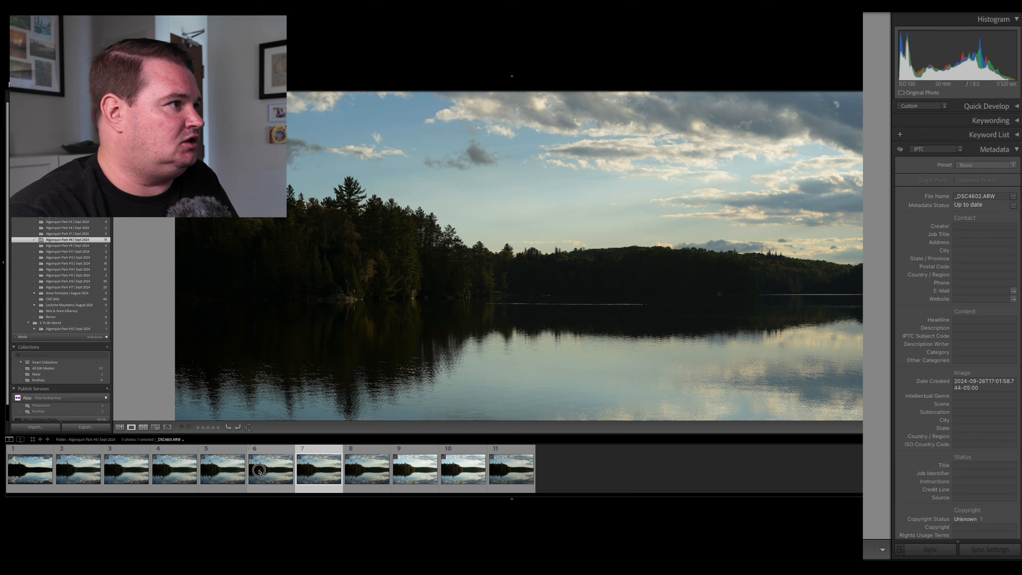
key("Left")
left_click(415, 469)
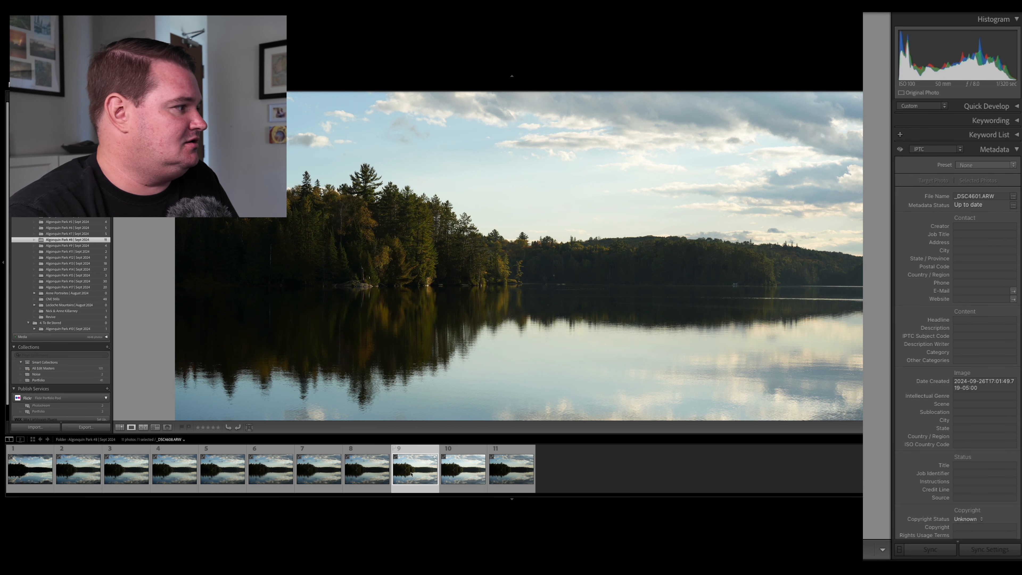
left_click(160, 468)
key("Left")
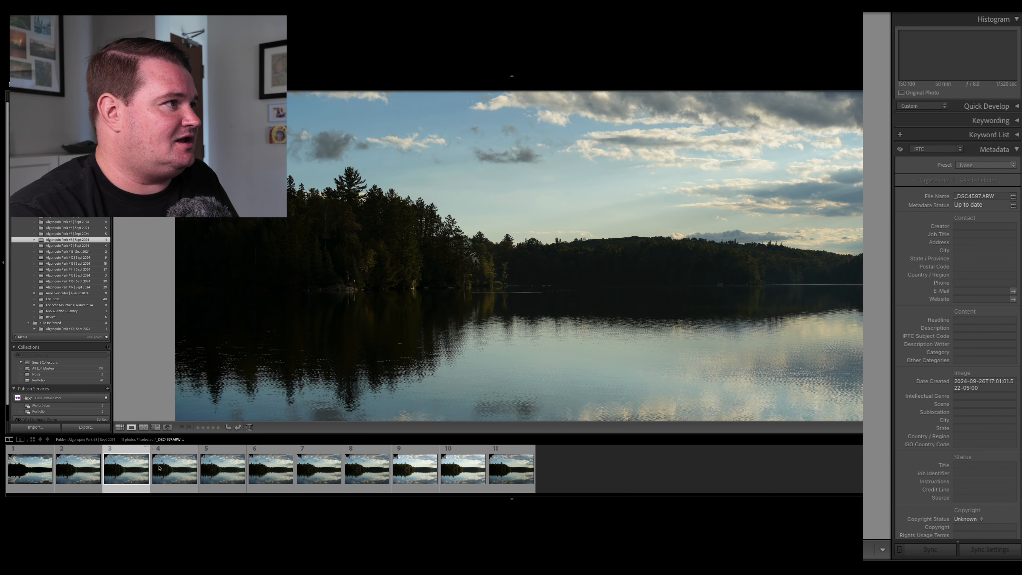
key("Right")
key("Right")
key("Right")
key("Left")
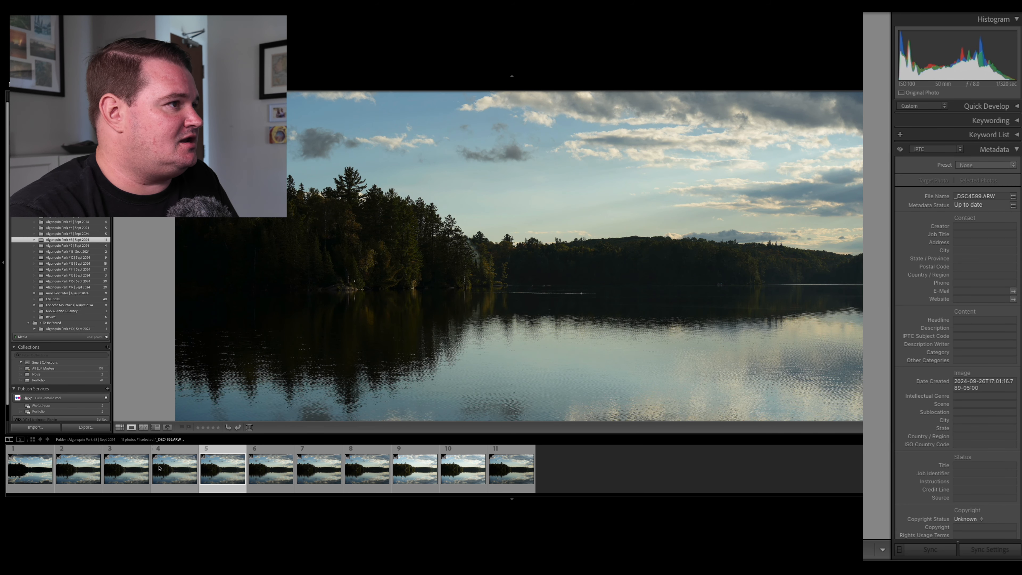
left_click(333, 350)
left_click(333, 350)
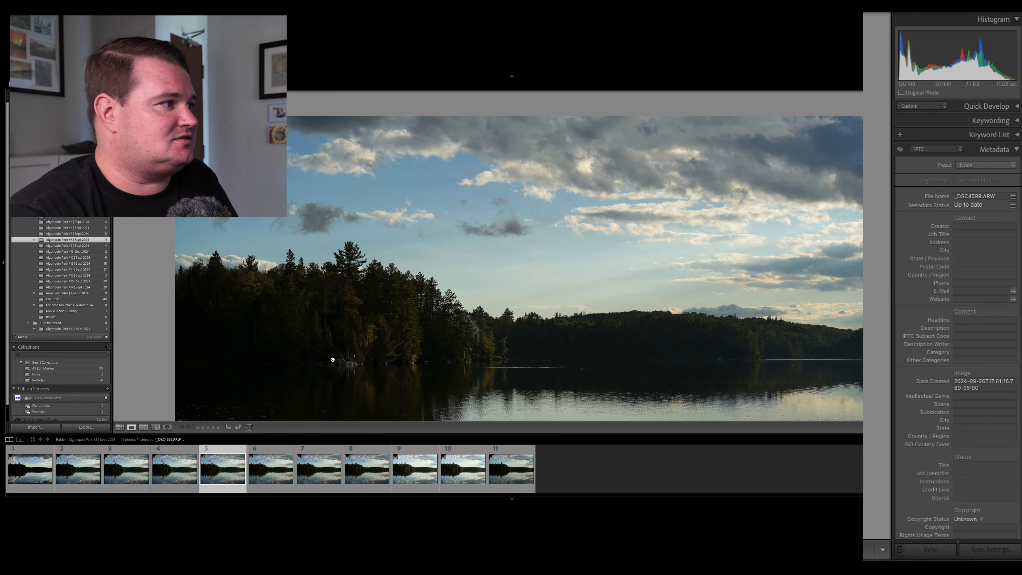
Choose the ninth lake photo, _DSC4608.ARW, comparing it up close with the tenth and eleventh photos.
left_click(419, 469)
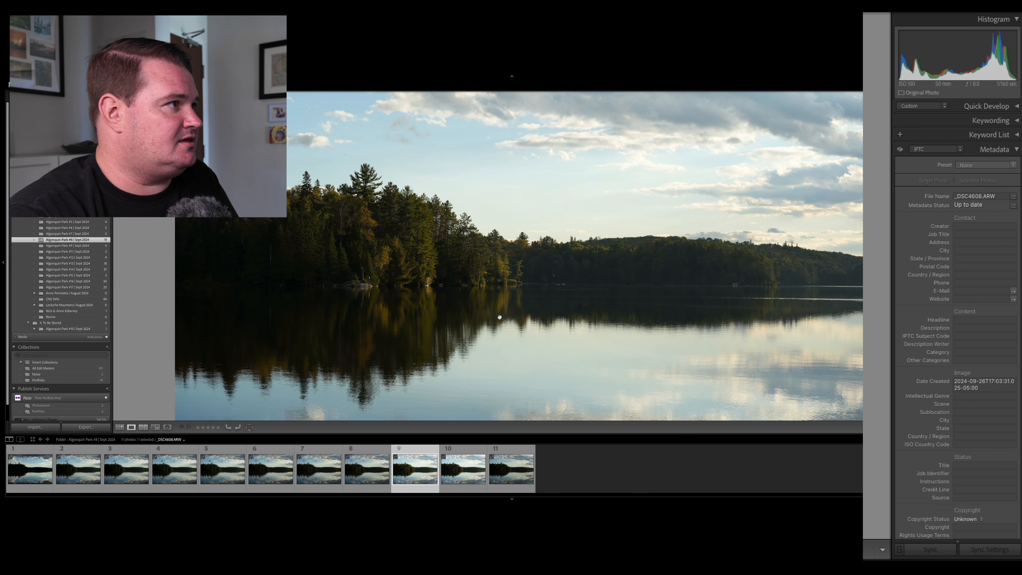
key("Right")
key("Right")
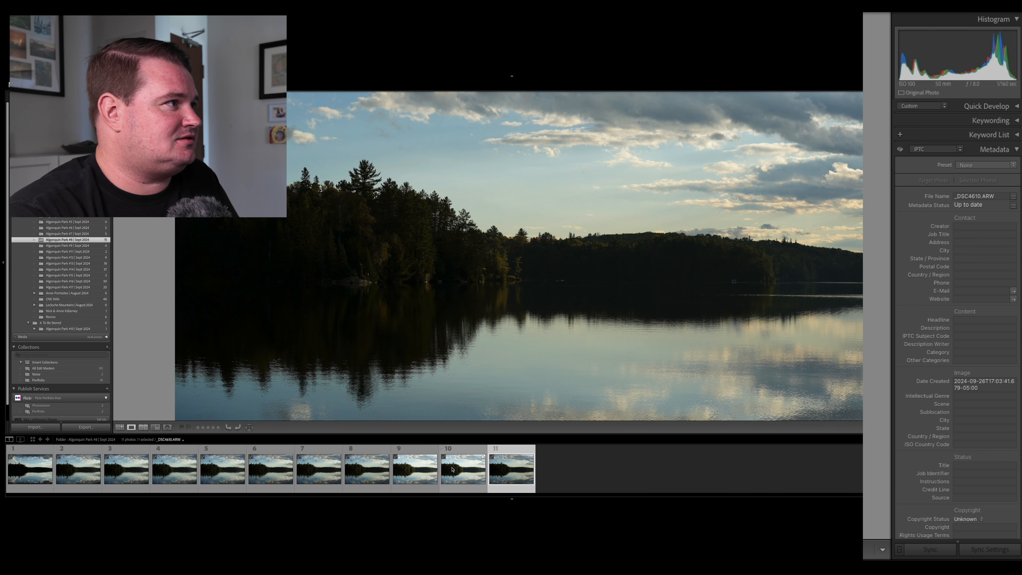
key("Left")
key("Left")
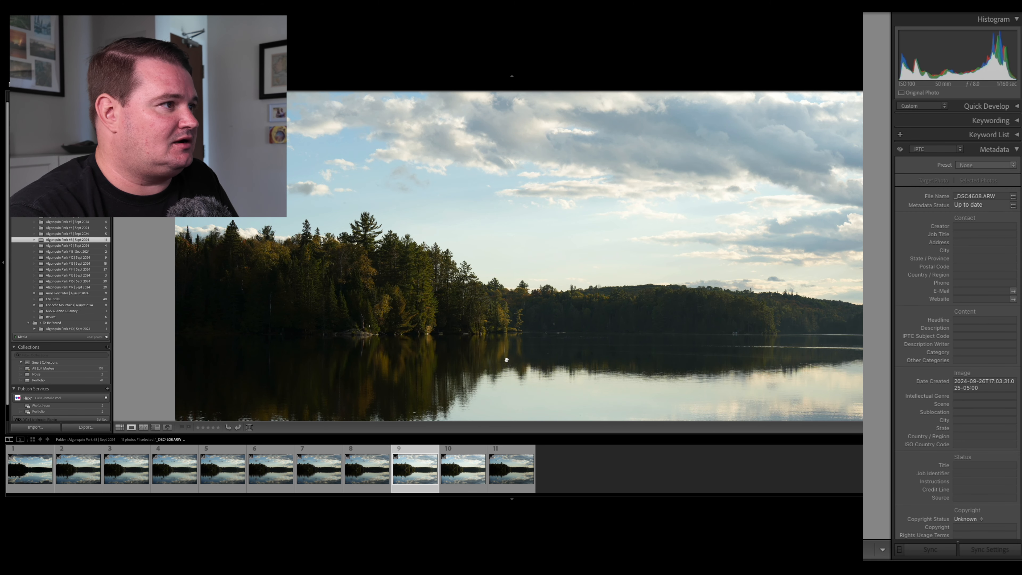
left_click(565, 287)
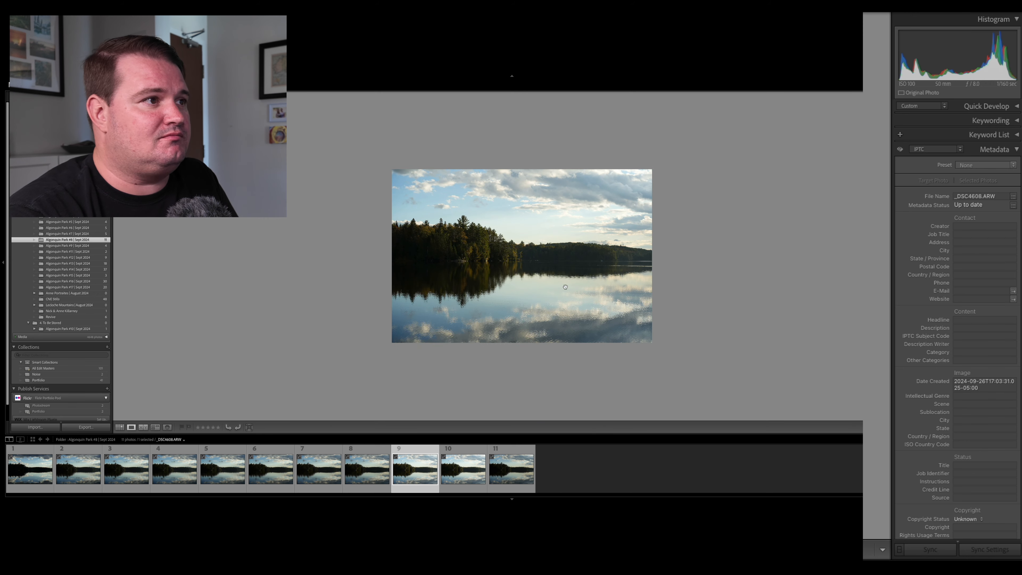
key("super+equal")
key("super+equal")
key("super+minus")
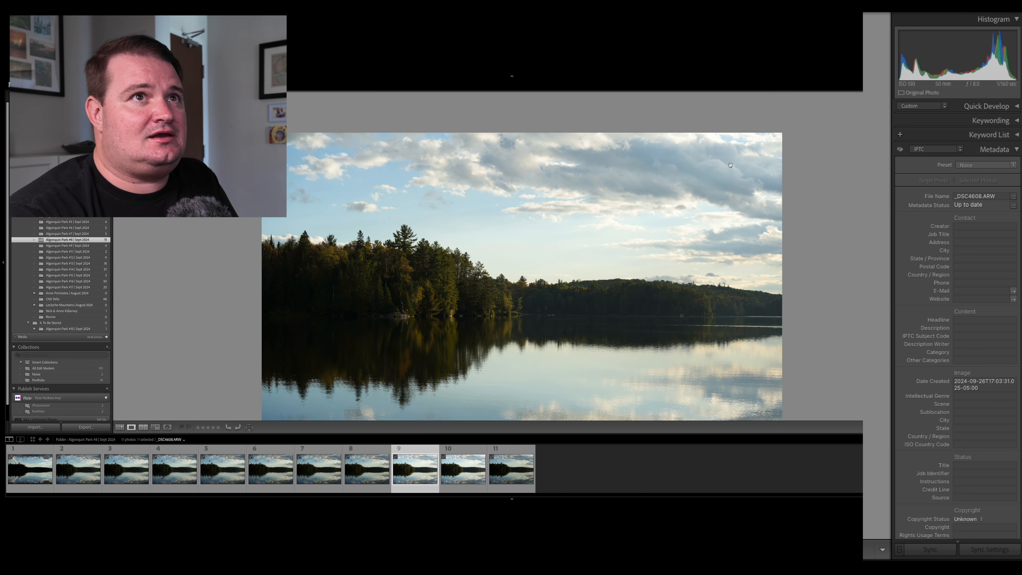
Open the selected lake photo in the Develop module and warm its white balance temperature to 6,488.
key("d")
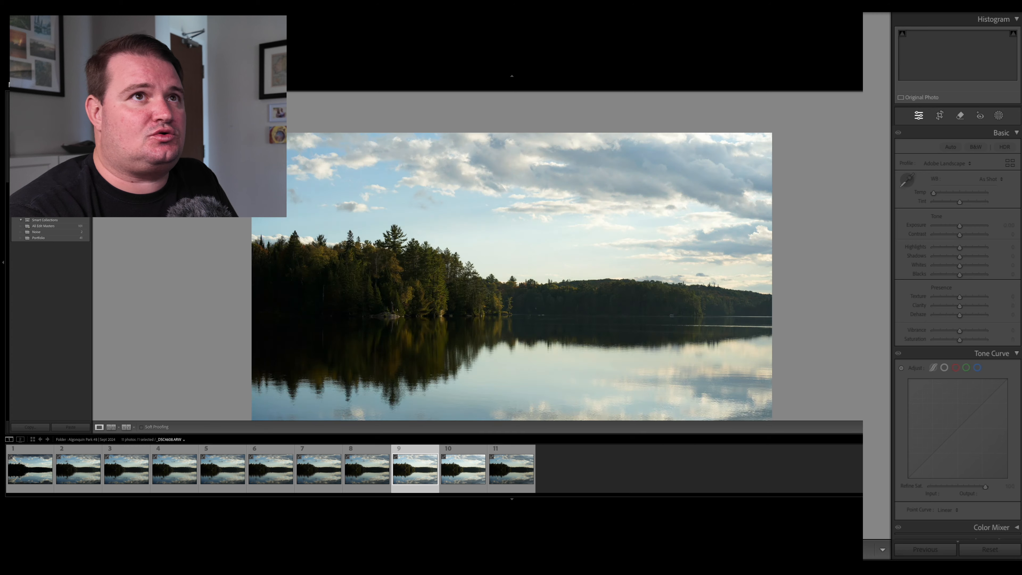
scroll(605, 305, "down", 3)
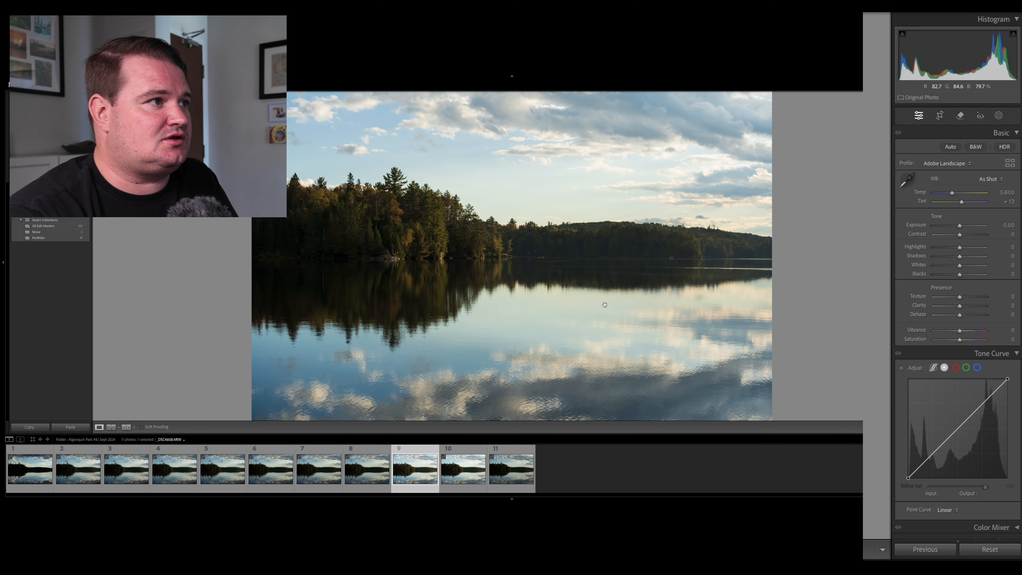
key("super+minus")
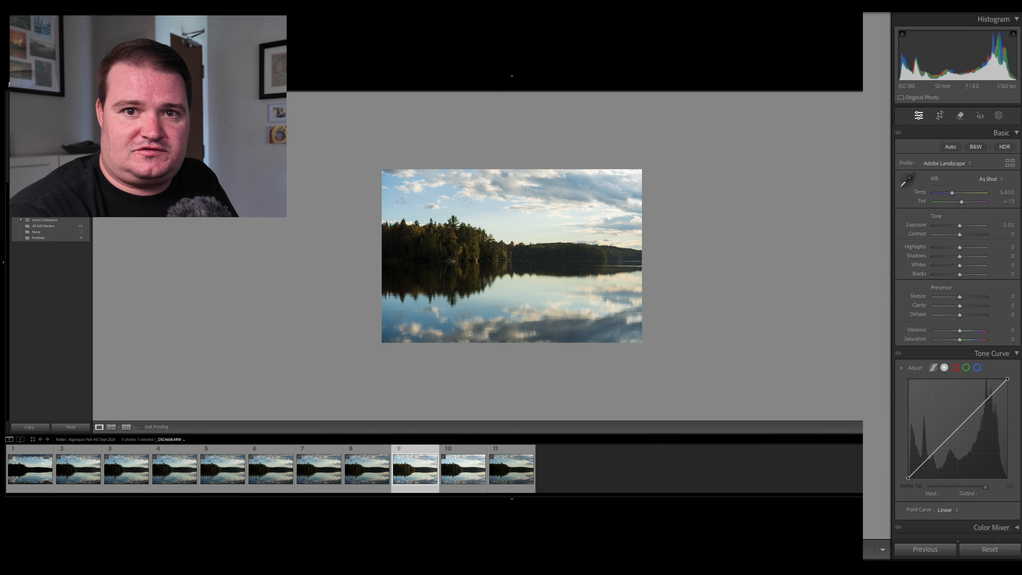
left_click_drag(952, 193, 958, 195)
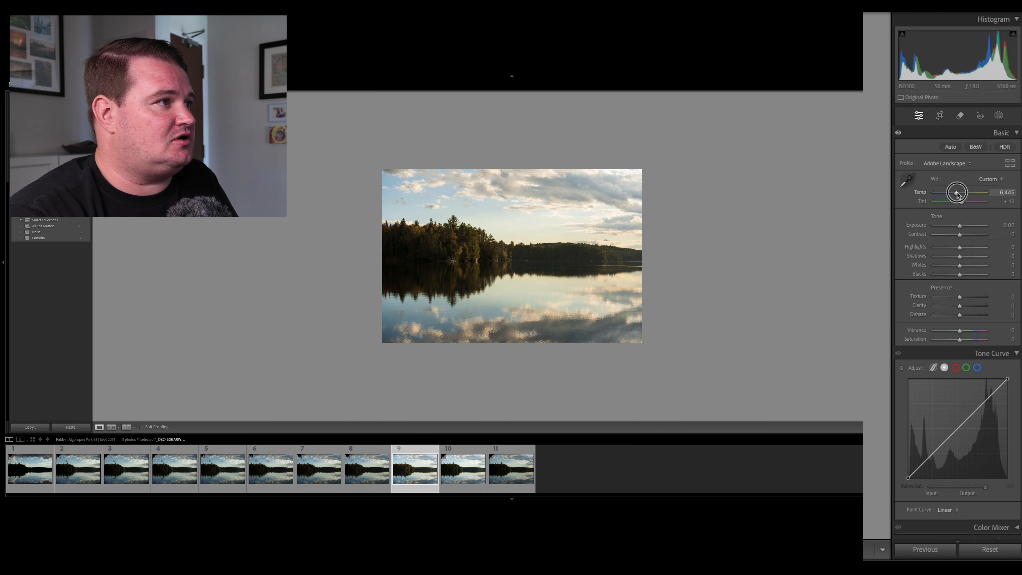
Straighten the lake photo to an angle of −0.13 and crop a thin strip off its edges.
left_click(940, 115)
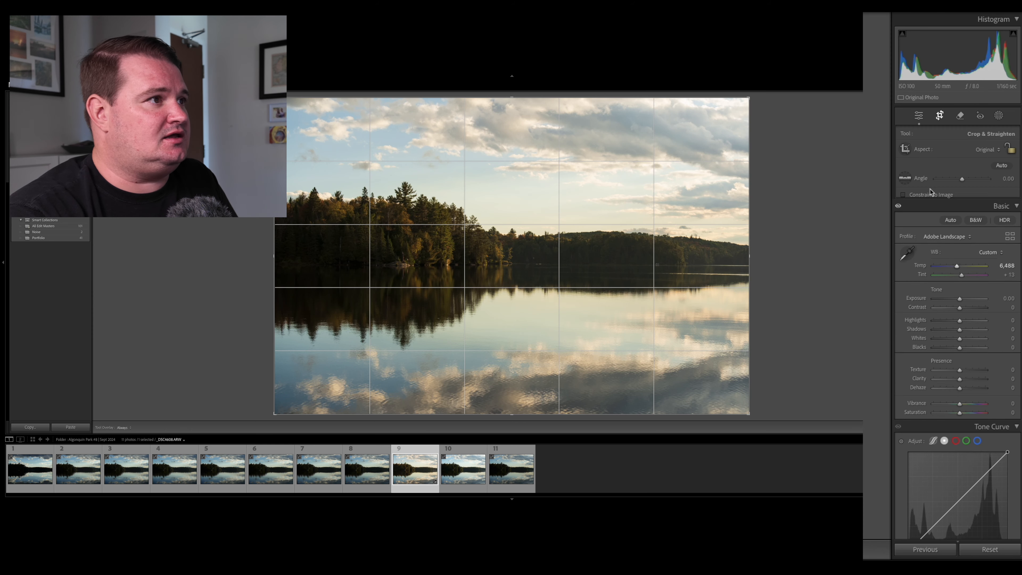
left_click_drag(839, 285, 840, 285)
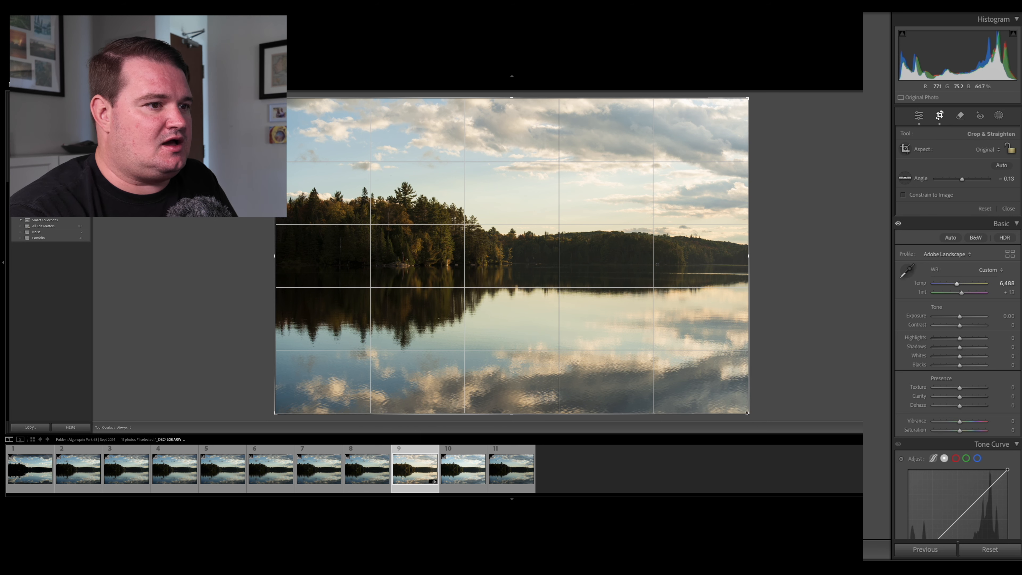
left_click_drag(749, 414, 745, 411)
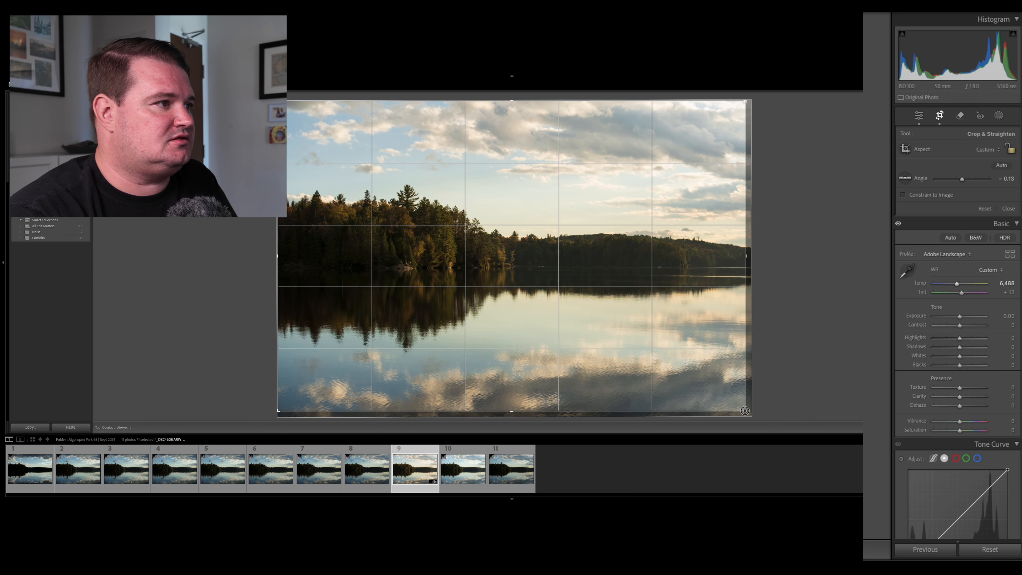
left_click_drag(512, 102, 512, 105)
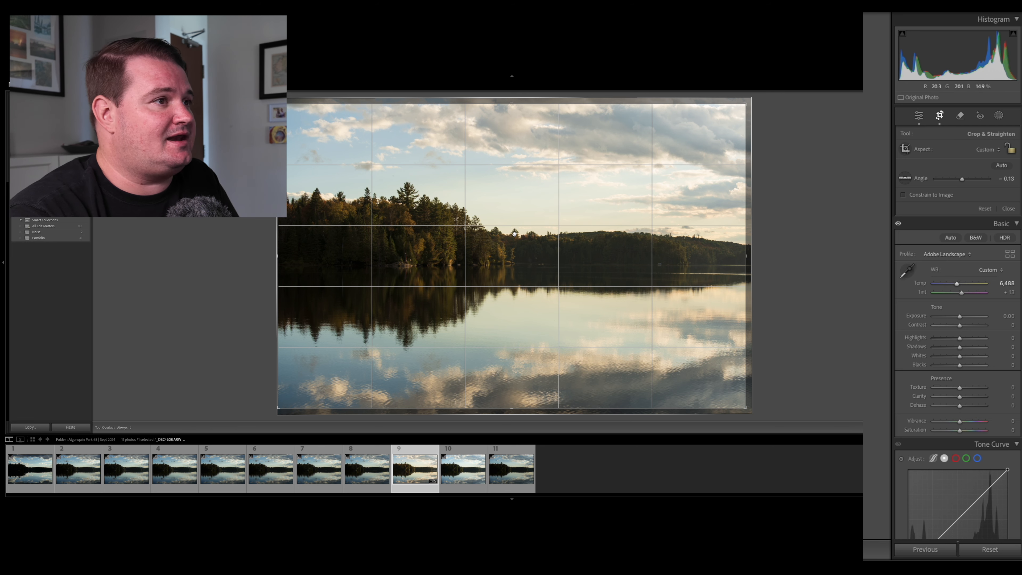
left_click(940, 116)
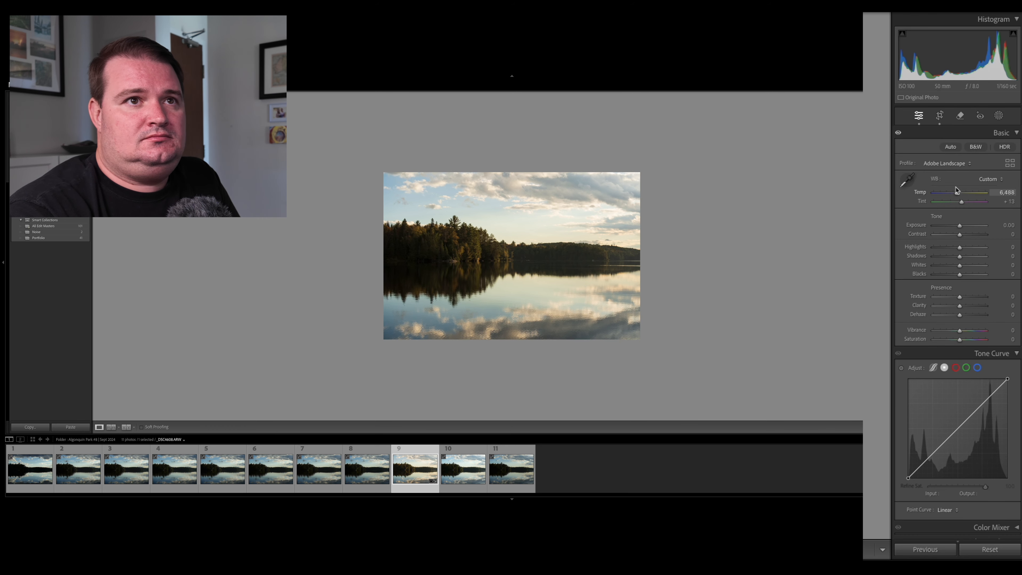
Set the photo's exposure to +0.30 and its contrast to −9.
mouse_move(961, 235)
left_mouse_down()
mouse_move(978, 236)
mouse_move(953, 239)
mouse_move(964, 239)
mouse_move(961, 226)
left_mouse_up()
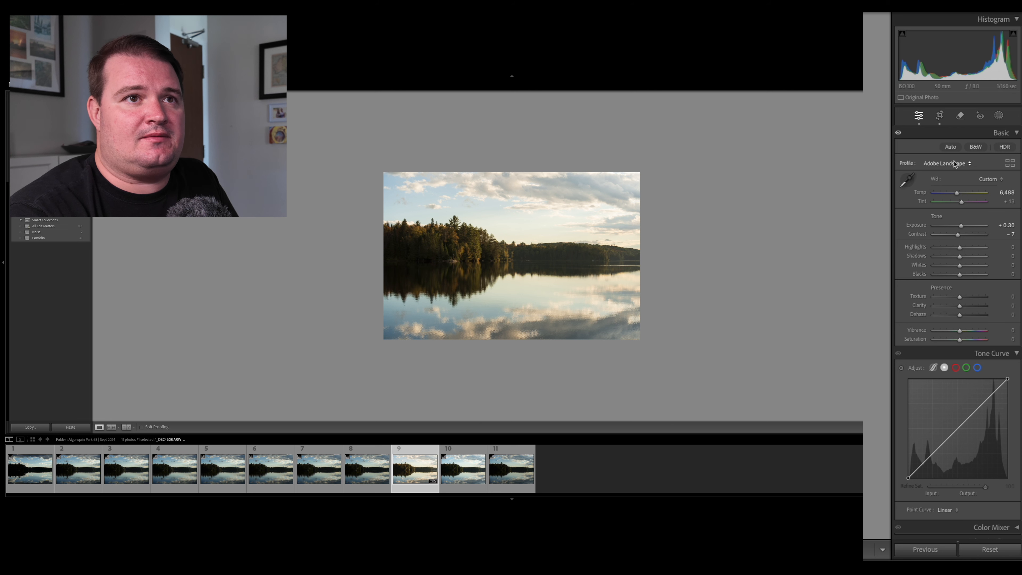
left_click_drag(958, 234, 940, 237)
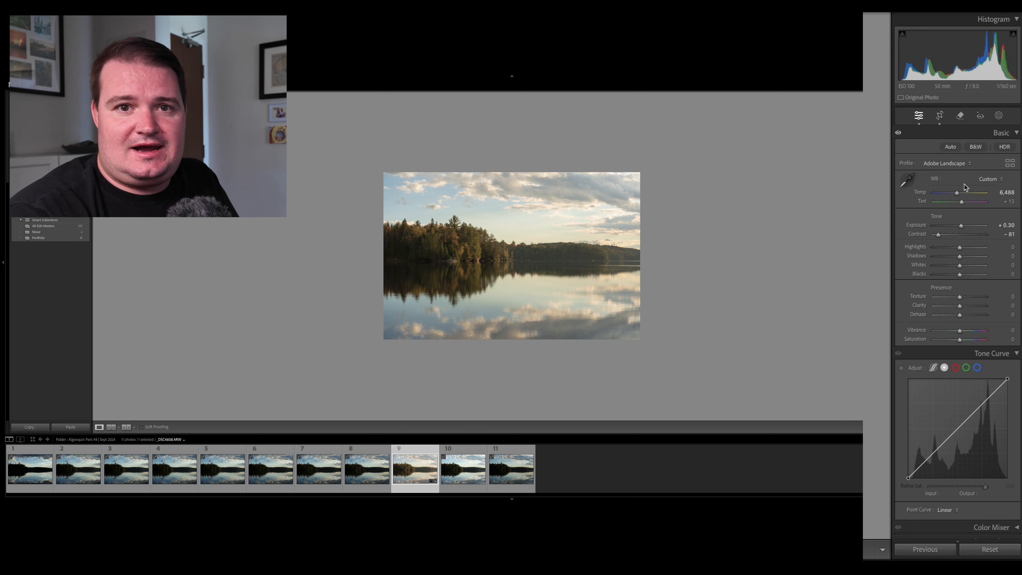
left_click_drag(940, 236, 964, 237)
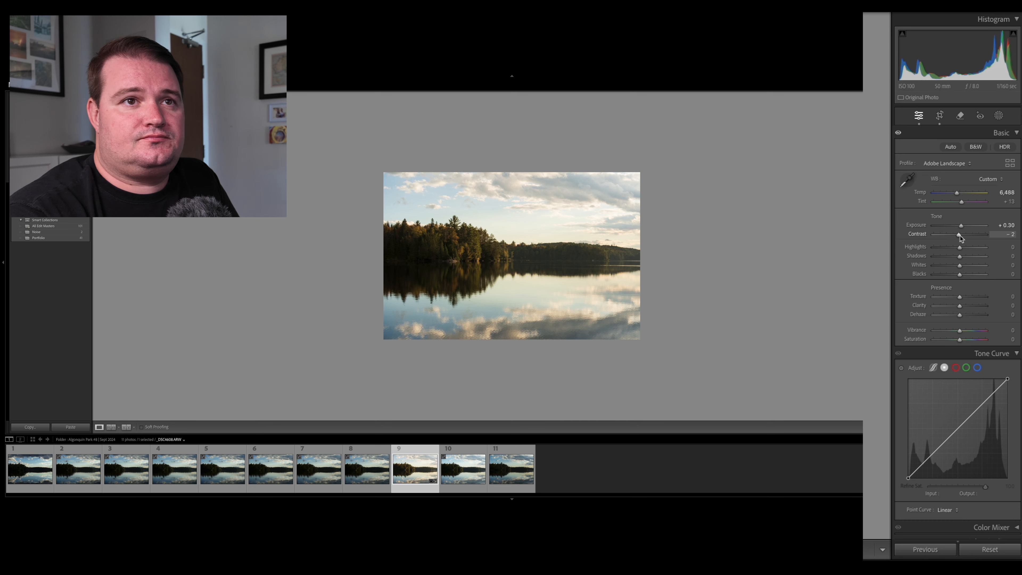
mouse_move(960, 238)
left_mouse_down()
mouse_move(926, 237)
mouse_move(982, 236)
mouse_move(949, 238)
mouse_move(959, 239)
left_mouse_up()
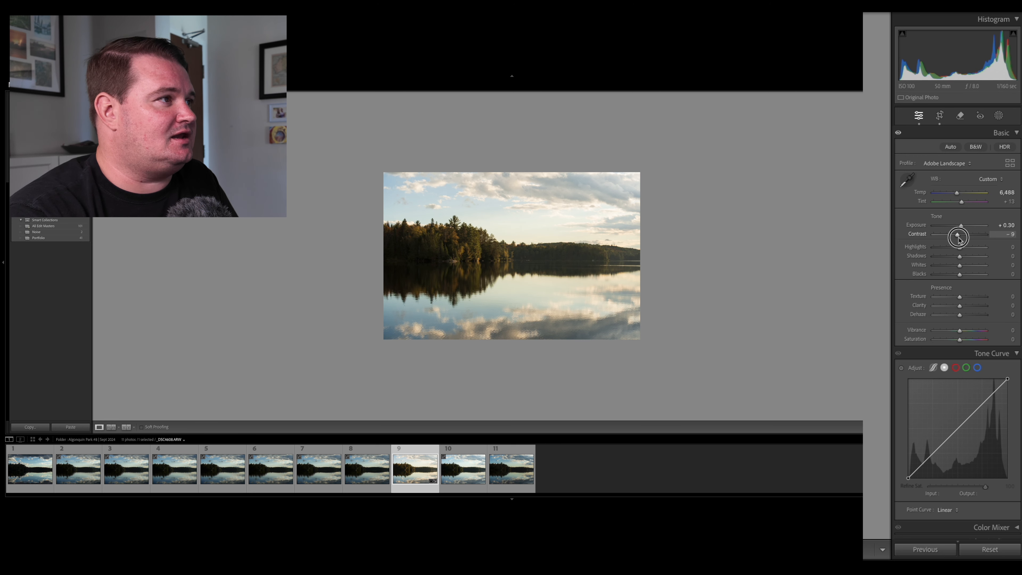
Set the lake photo's exposure to +0.85, highlights to −50, whites to −34 and blacks to +5.
left_click(963, 226)
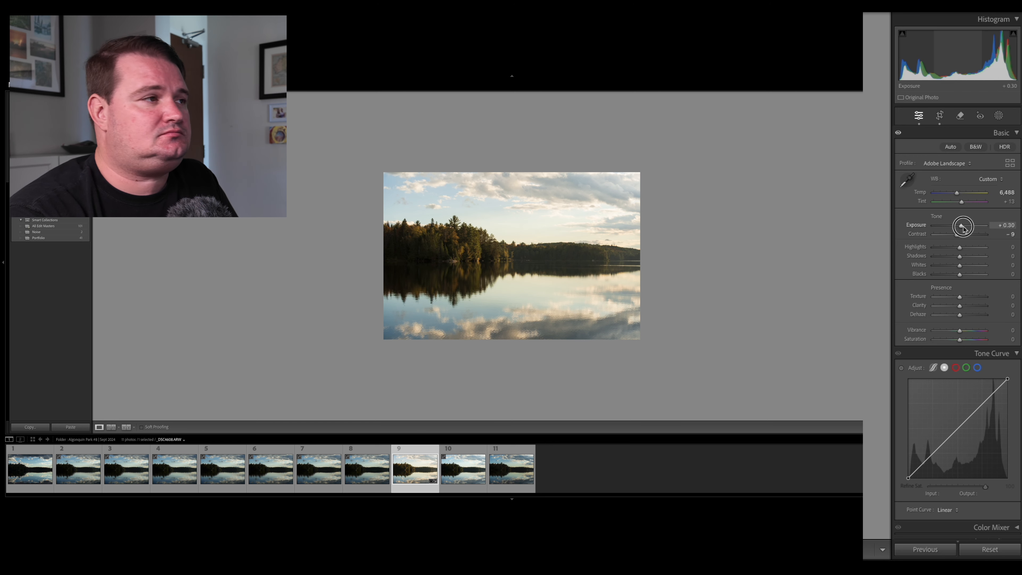
left_click_drag(963, 226, 964, 226)
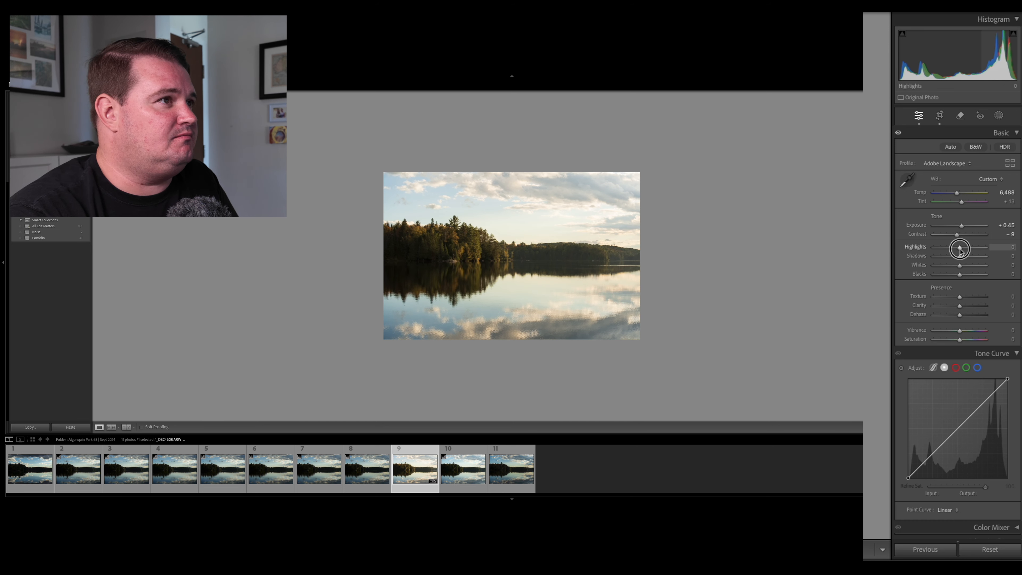
mouse_move(961, 250)
left_mouse_down()
mouse_move(984, 247)
mouse_move(947, 254)
mouse_move(951, 266)
left_mouse_up()
left_click_drag(962, 226, 965, 228)
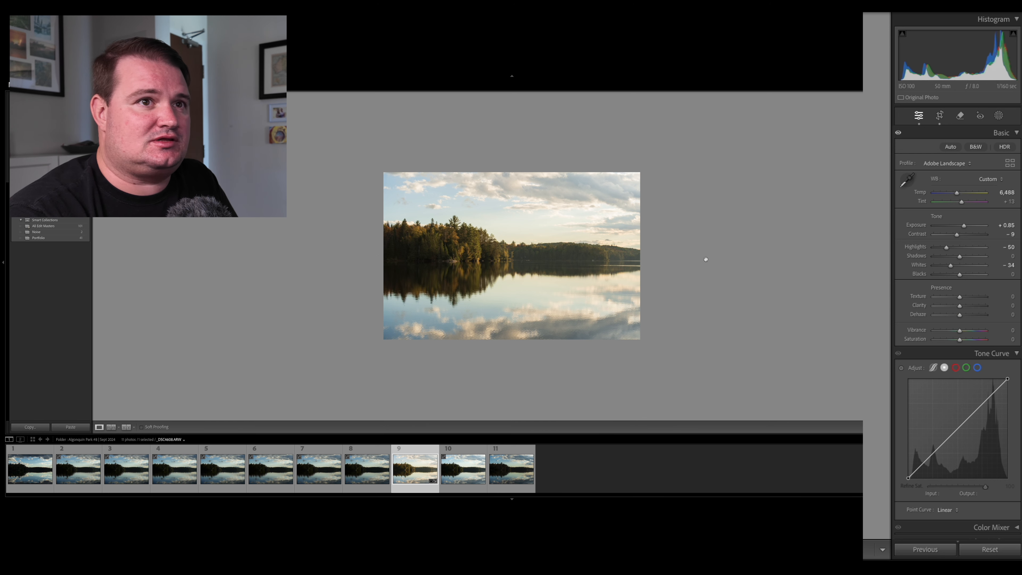
mouse_move(961, 275)
left_mouse_down()
mouse_move(946, 275)
mouse_move(962, 276)
left_mouse_up()
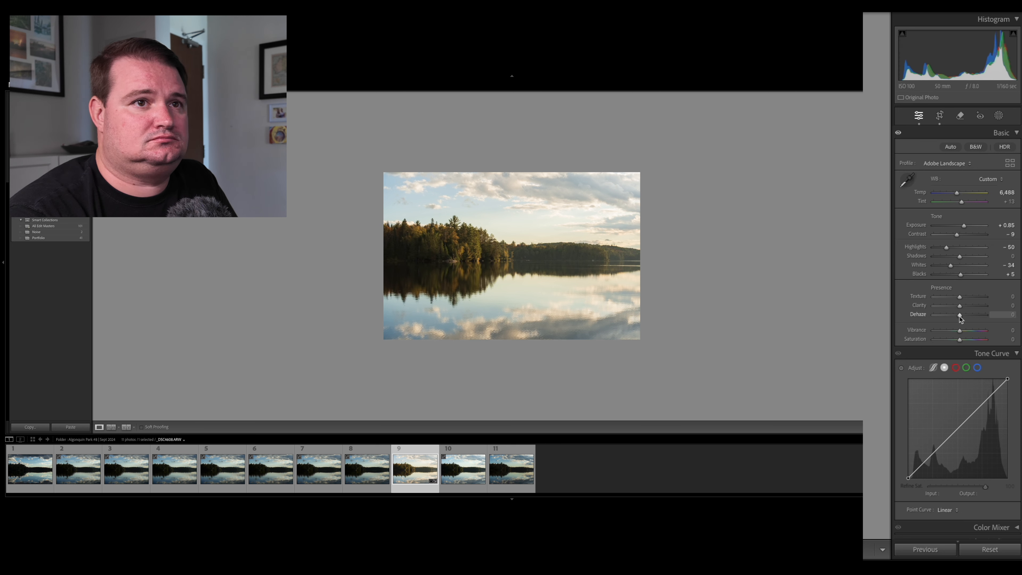
Set the lake photo's dehaze to +15 and its vibrance to +18.
left_click_drag(961, 318, 963, 315)
left_click_drag(962, 330, 964, 331)
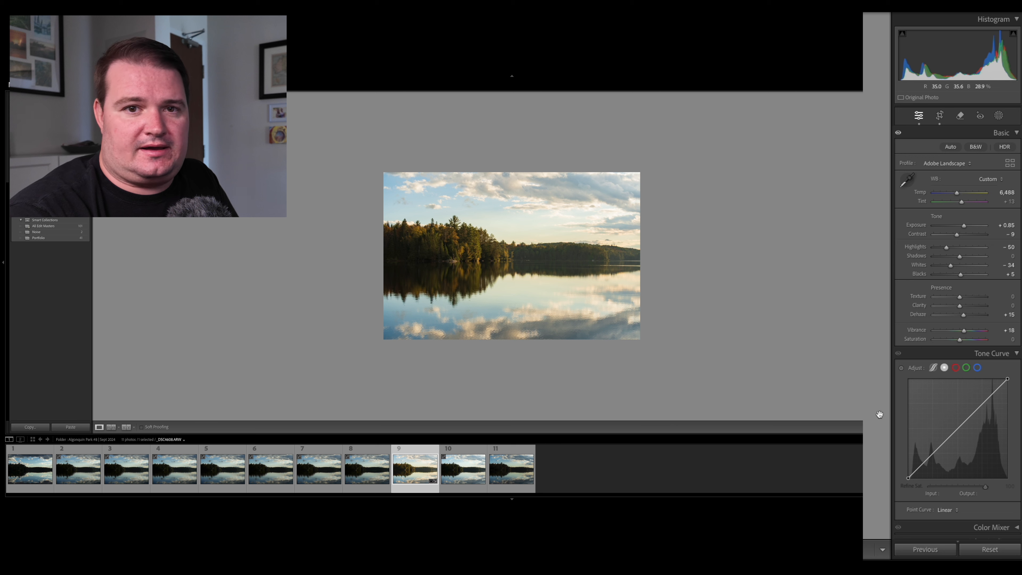
Activate the Tone Curve's targeted adjustment tool for adjusting the point curve on the lake photo.
left_click(901, 370)
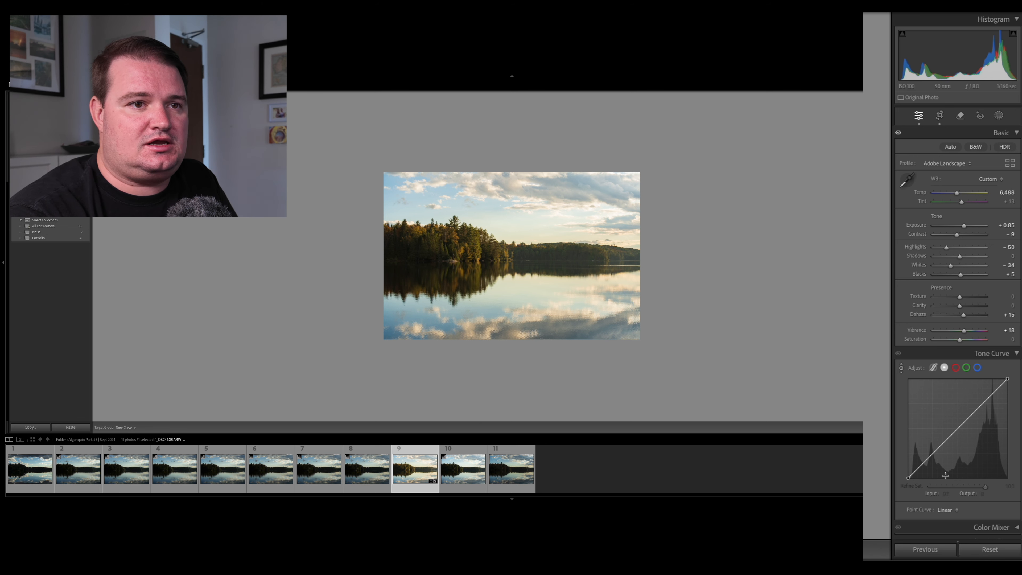
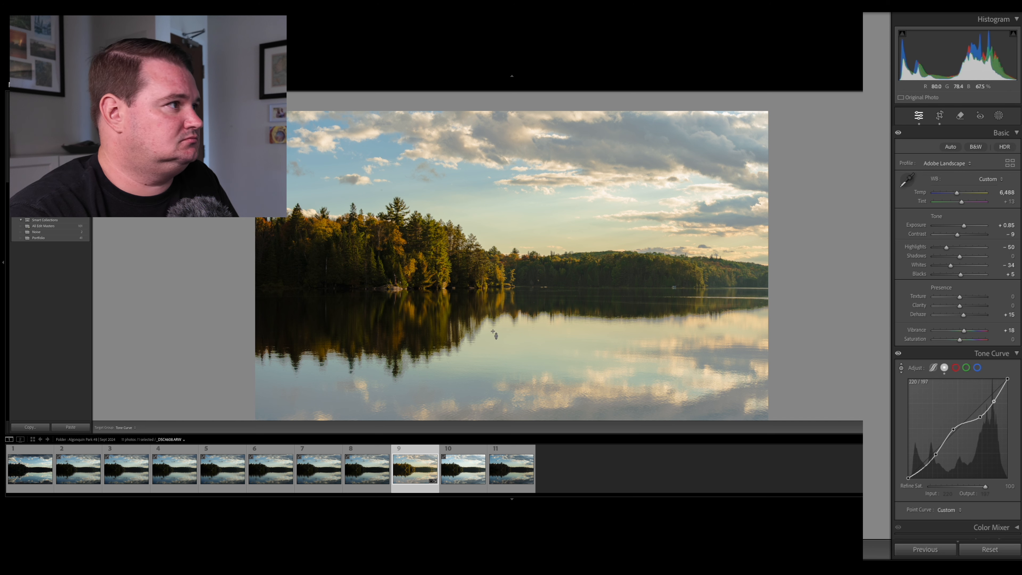
Try adjusting the point curve from a tone near the photo's shoreline, and undo the change.
left_click_drag(503, 278, 503, 279)
key("ctrl+z")
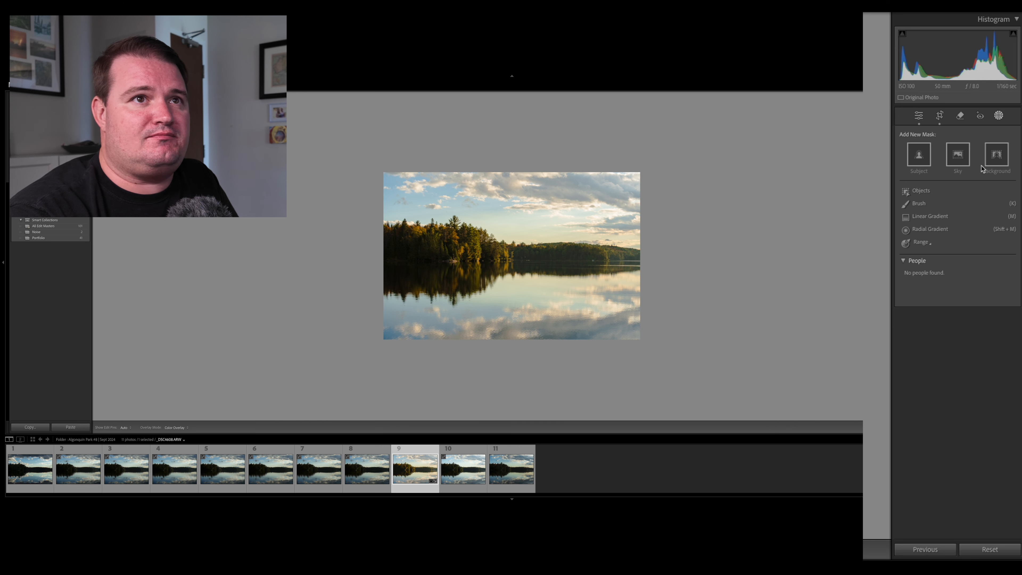
Create a sky mask and add the lake's bright water to it with object selection.
left_click(961, 160)
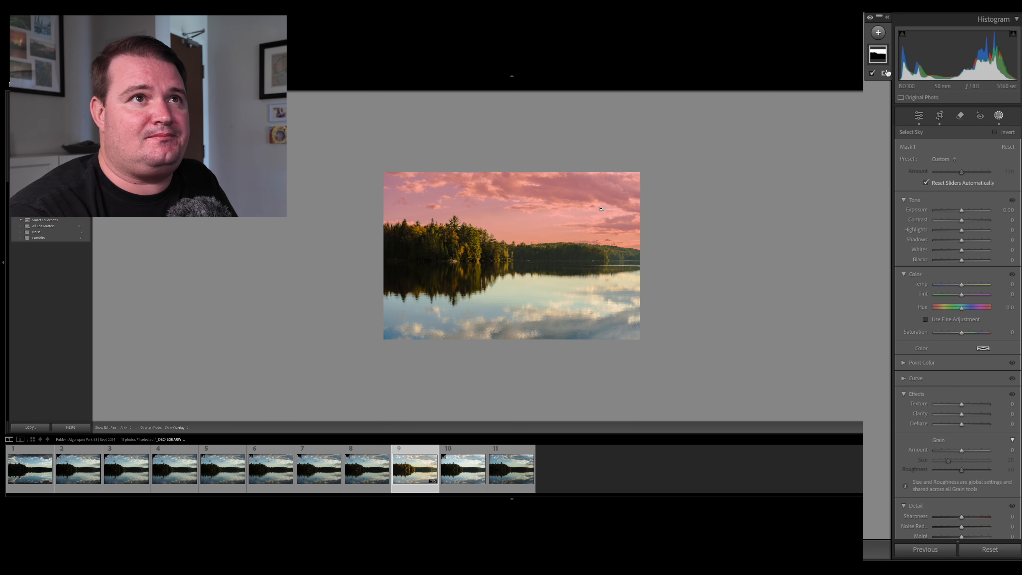
left_click(880, 57)
left_click(873, 84)
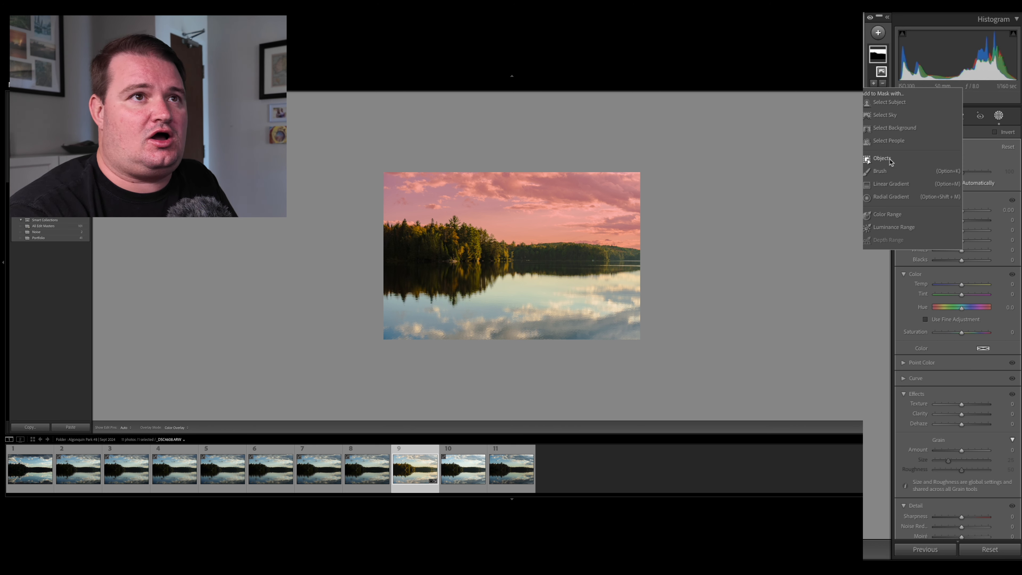
left_click(882, 159)
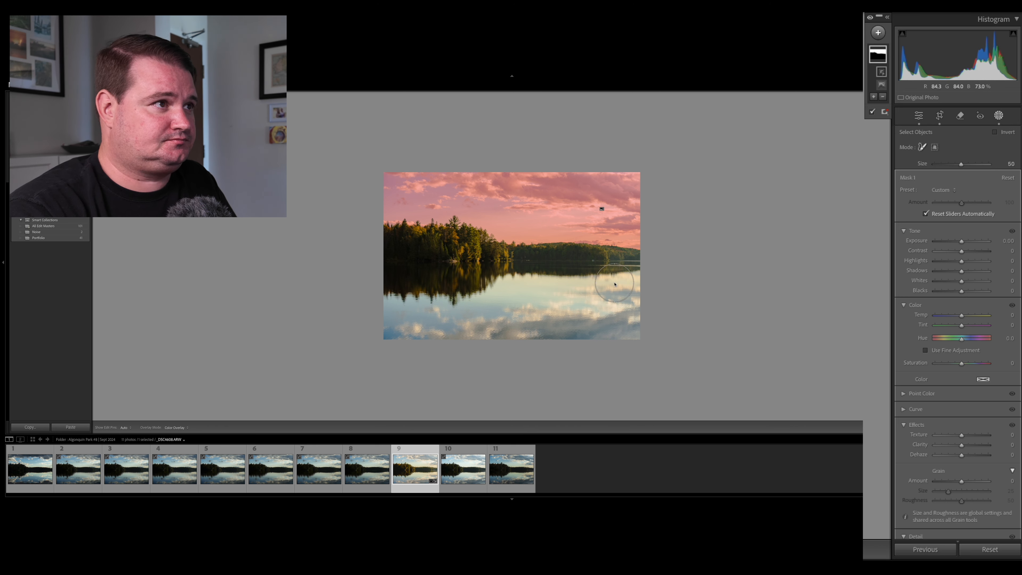
mouse_move(639, 290)
left_mouse_down()
mouse_move(630, 328)
mouse_move(621, 287)
mouse_move(512, 293)
mouse_move(450, 317)
mouse_move(389, 313)
mouse_move(410, 338)
mouse_move(542, 329)
mouse_move(612, 340)
mouse_move(610, 329)
mouse_move(584, 323)
left_mouse_up()
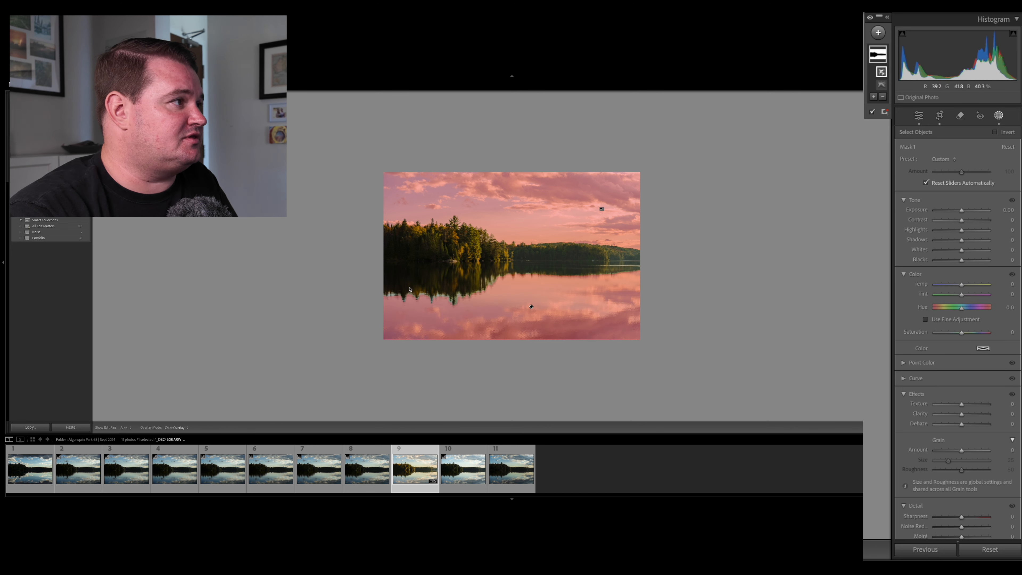
Examine the mask overlay's edges along the treeline, shoreline and tree reflections.
key("super+=")
key("super+=")
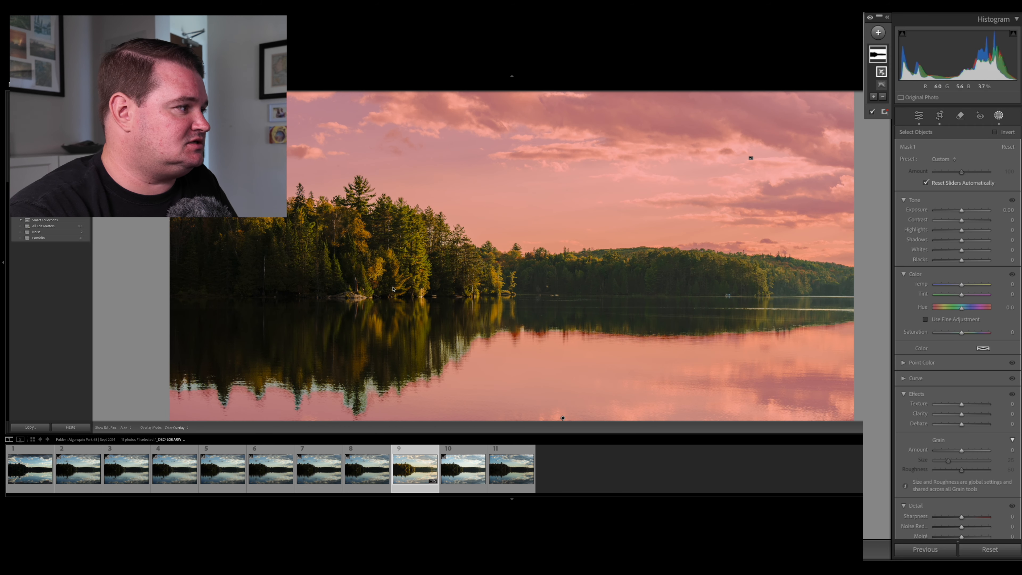
scroll(393, 288, "down", 2)
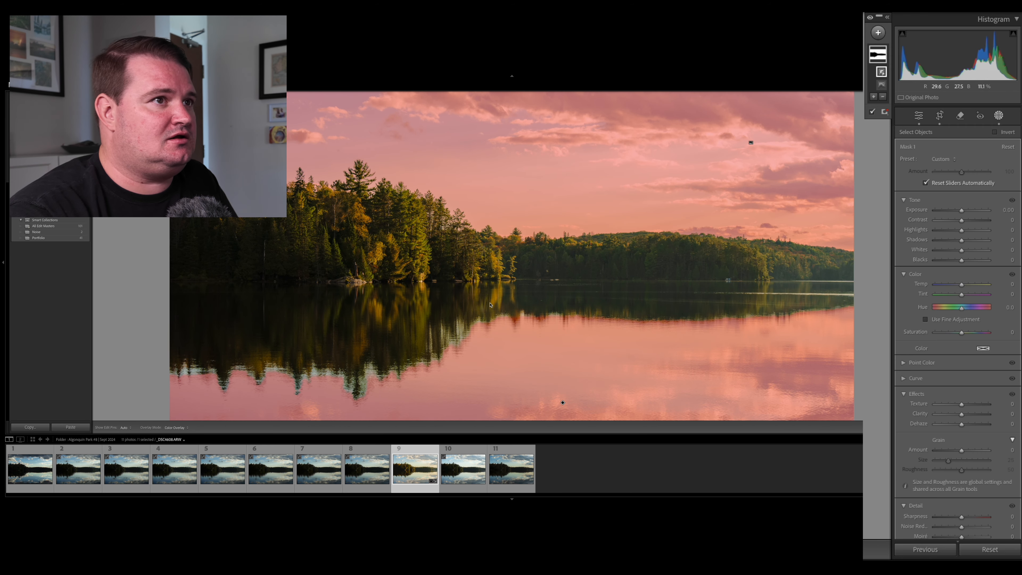
key("super+minus")
key("super+minus")
key("super+equal")
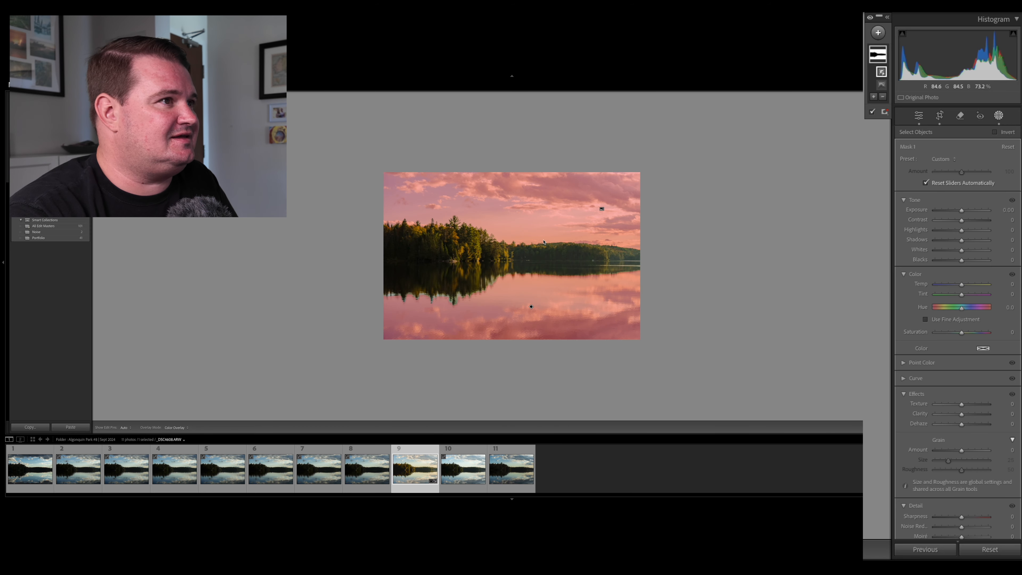
key("super+equal")
scroll(544, 242, "down", 2)
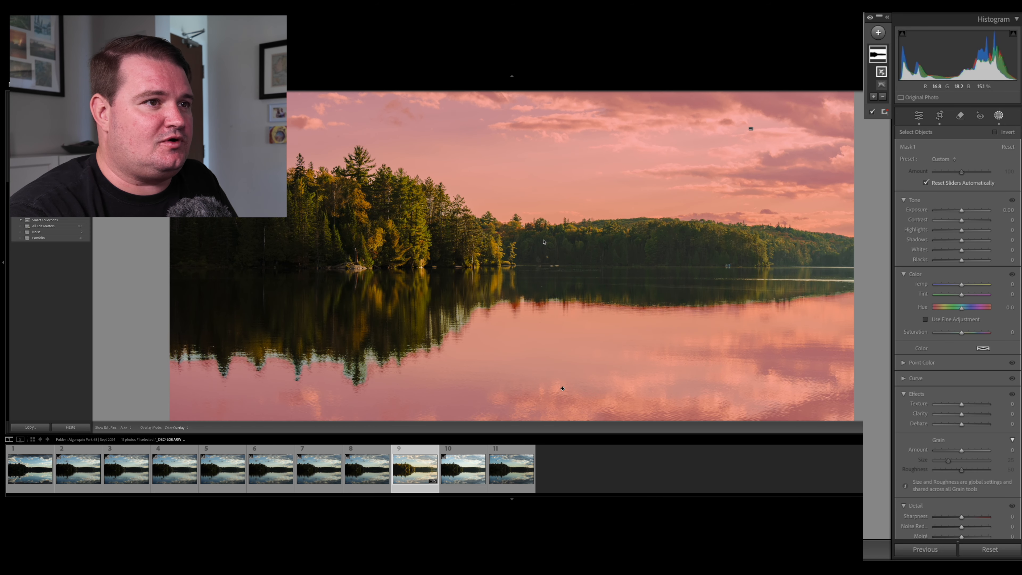
key("super+minus")
key("super+minus")
key("super+minus")
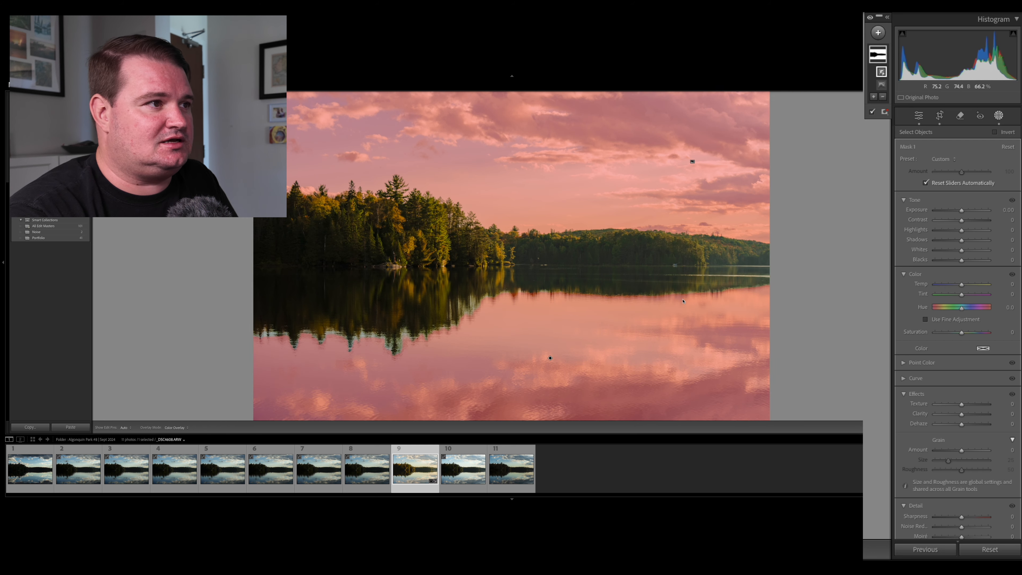
Undo the combined sky and water mask and try an automatic subject mask.
key("super+z")
key("super+z")
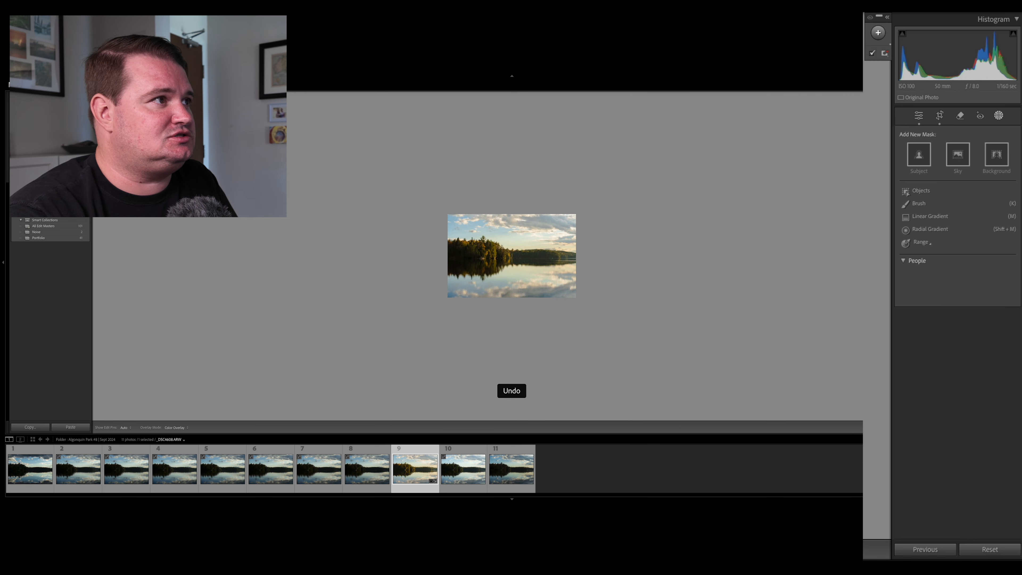
left_click(920, 156)
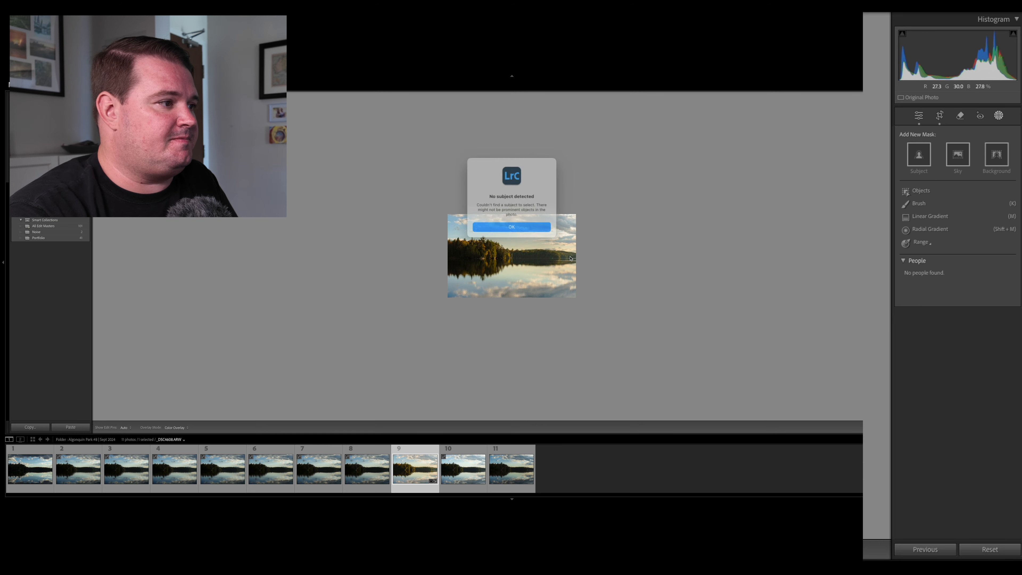
left_click(504, 225)
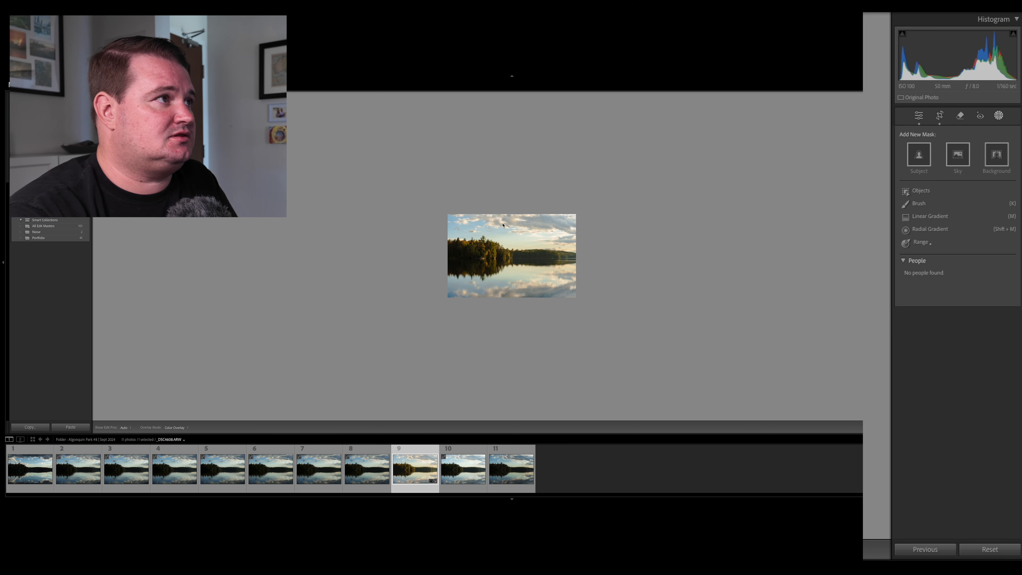
Create an object-selection mask by brushing over the whole treeline and its dark reflection in the lake.
left_click(922, 191)
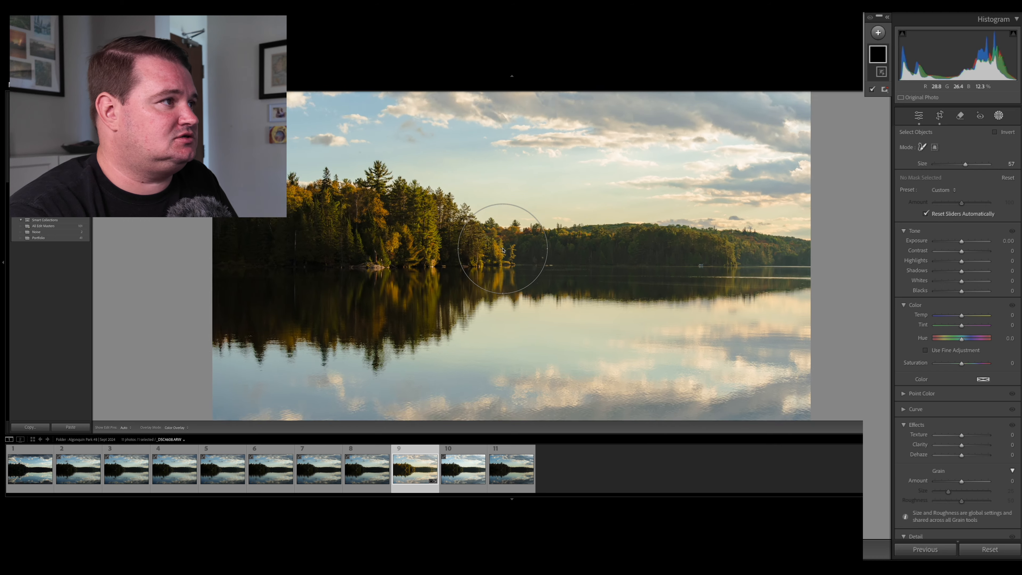
scroll(827, 256, "down", 1)
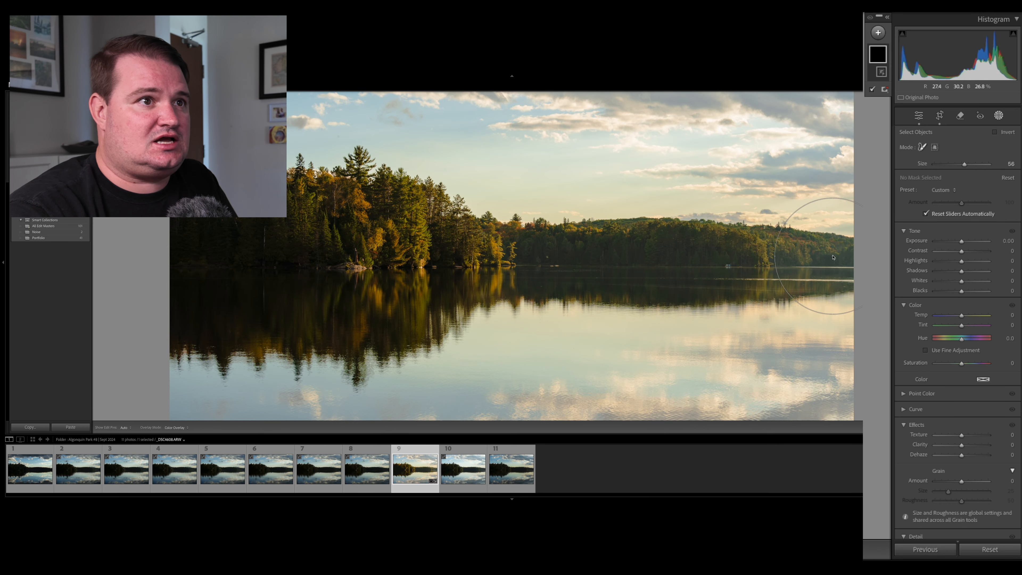
scroll(803, 257, "down", 4)
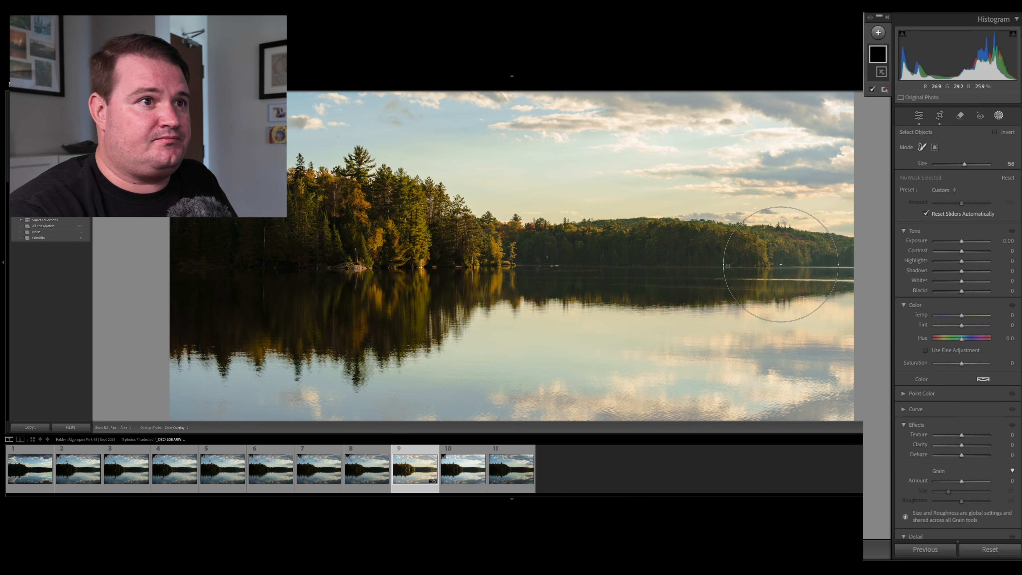
scroll(789, 263, "down", 6)
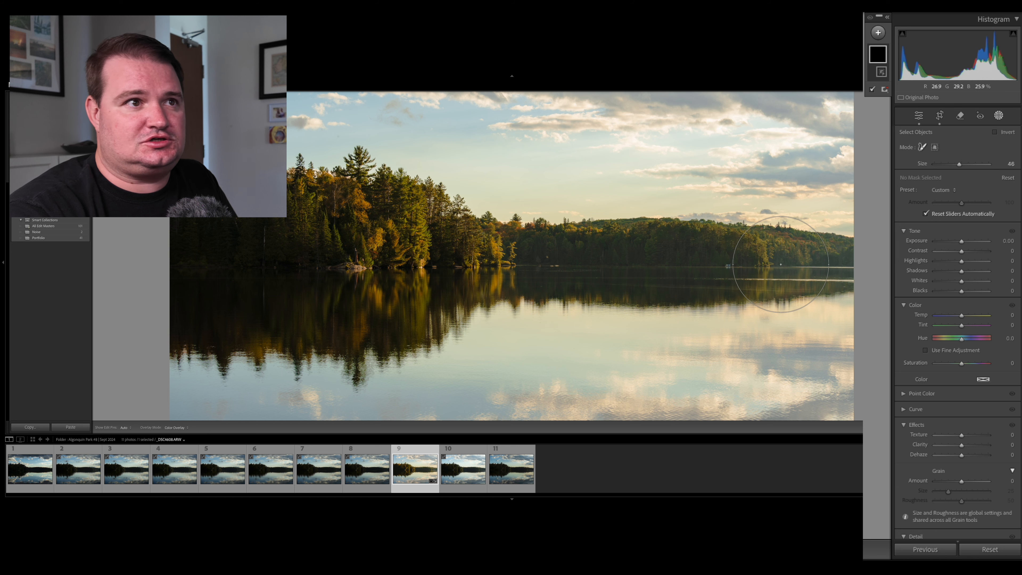
left_click(826, 260)
mouse_move(826, 260)
left_mouse_down()
mouse_move(580, 256)
mouse_move(505, 267)
mouse_move(365, 190)
mouse_move(410, 257)
mouse_move(446, 289)
mouse_move(365, 344)
mouse_move(346, 330)
mouse_move(312, 335)
mouse_move(349, 264)
mouse_move(320, 198)
mouse_move(295, 192)
mouse_move(183, 283)
mouse_move(185, 313)
mouse_move(207, 334)
mouse_move(263, 332)
mouse_move(225, 258)
mouse_move(277, 281)
mouse_move(324, 276)
left_mouse_up()
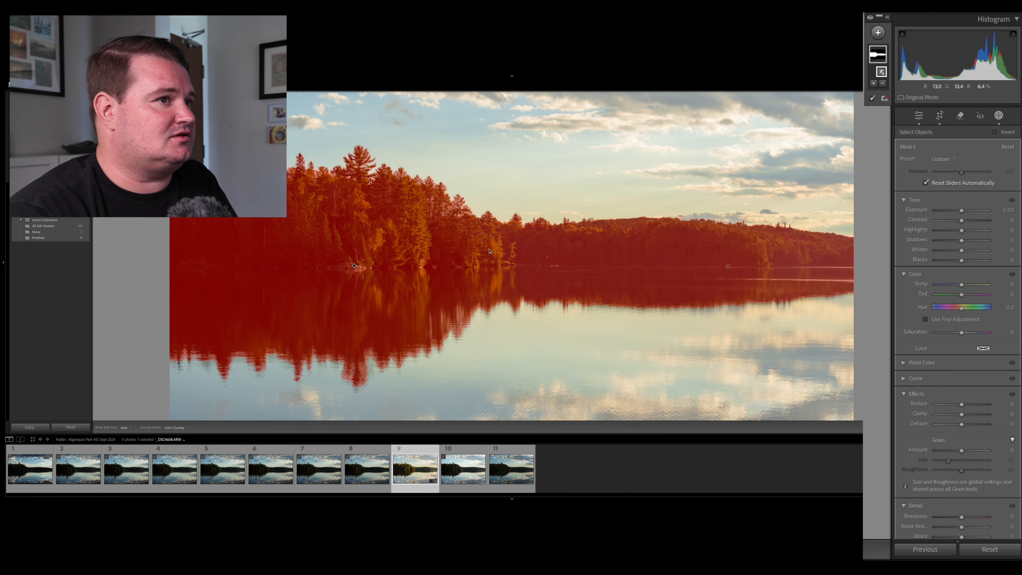
Invert the treeline mask so it covers the sky and the bright water, and check its coverage.
right_click(879, 57)
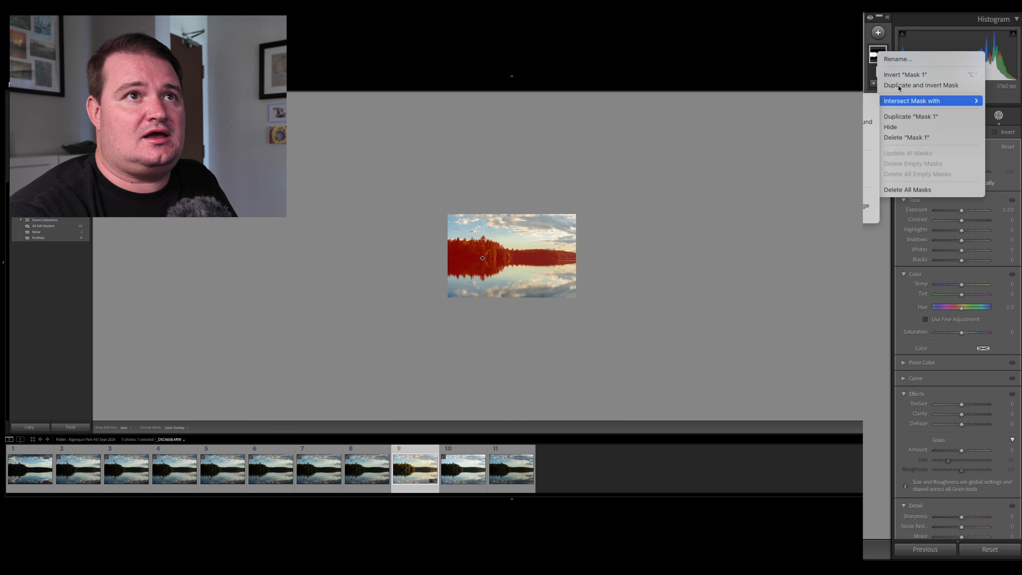
left_click(904, 75)
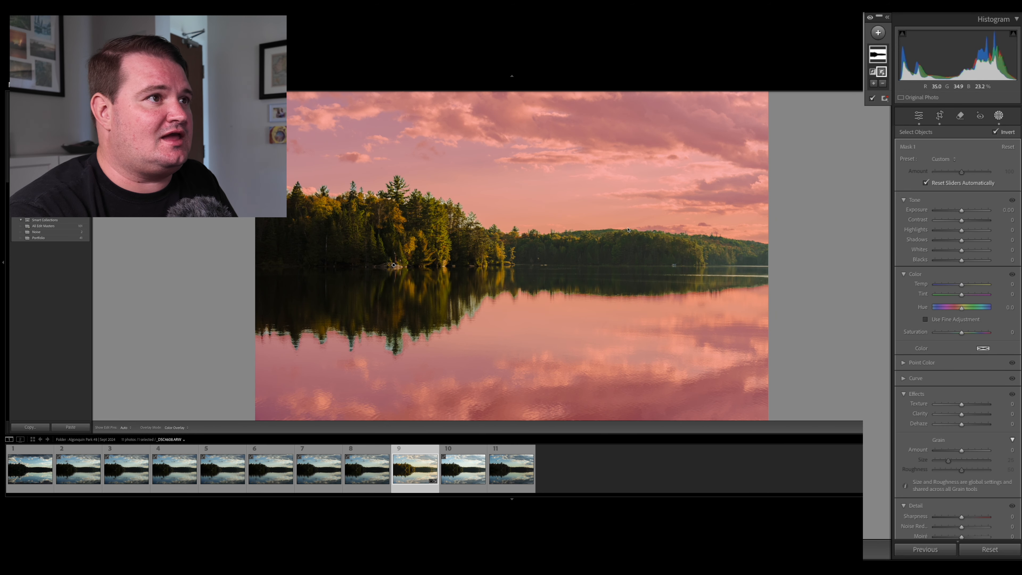
key("super+minus")
key("super+minus")
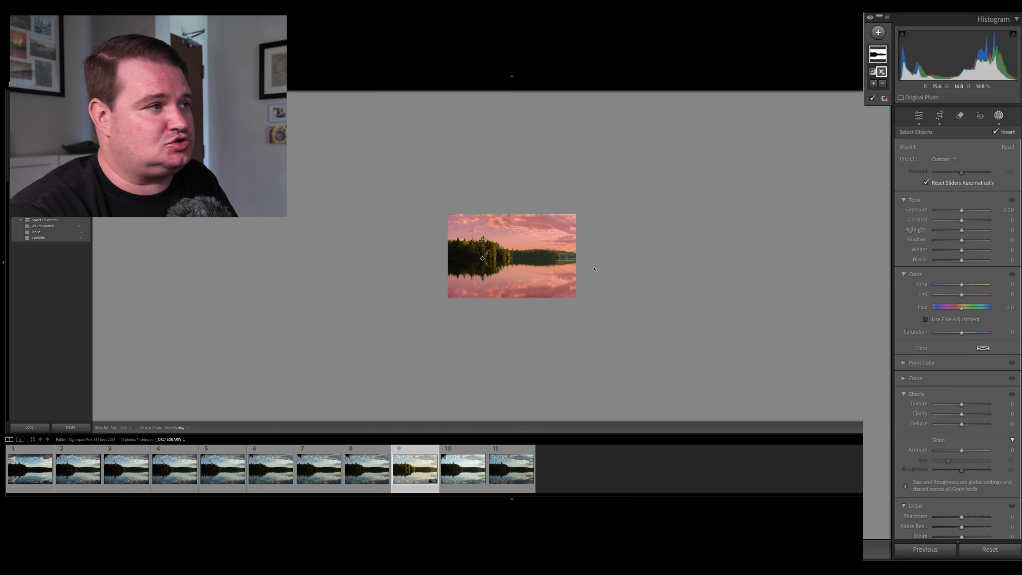
key("super+equal")
key("super+equal")
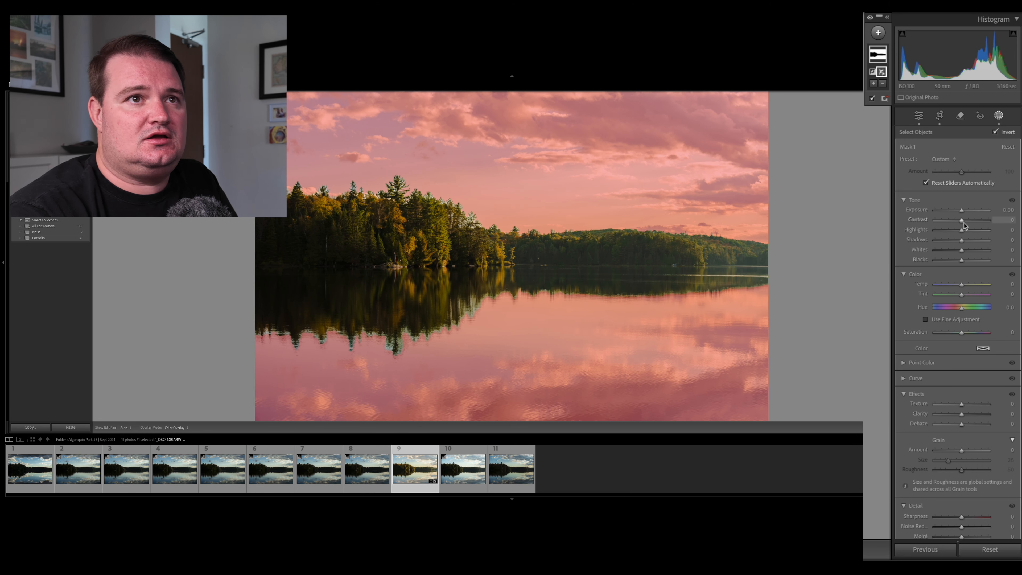
Set the sky and water mask's exposure to 0.38 and its contrast to 16.
left_click(962, 211)
left_click_drag(961, 212, 965, 213)
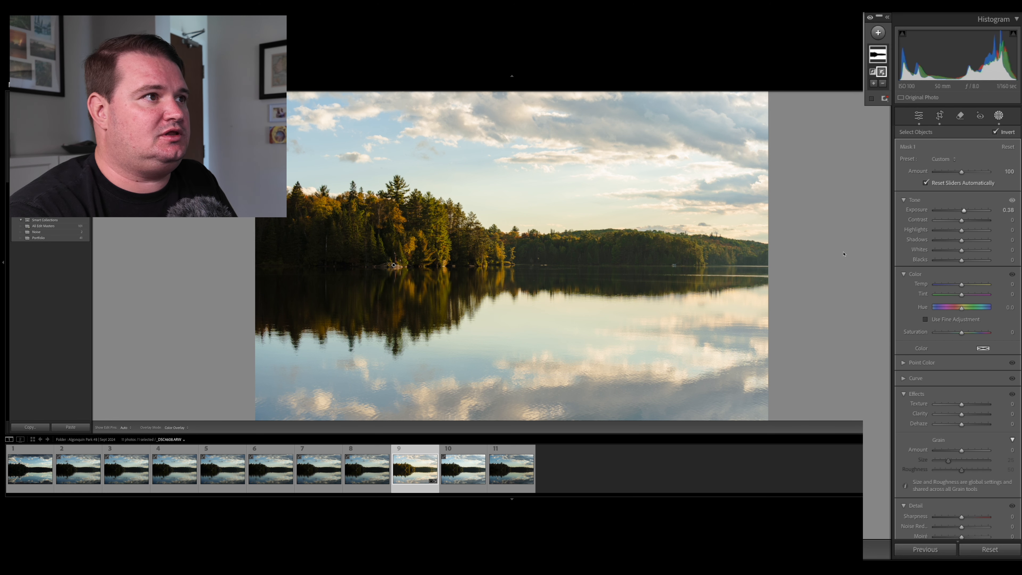
key("super+minus")
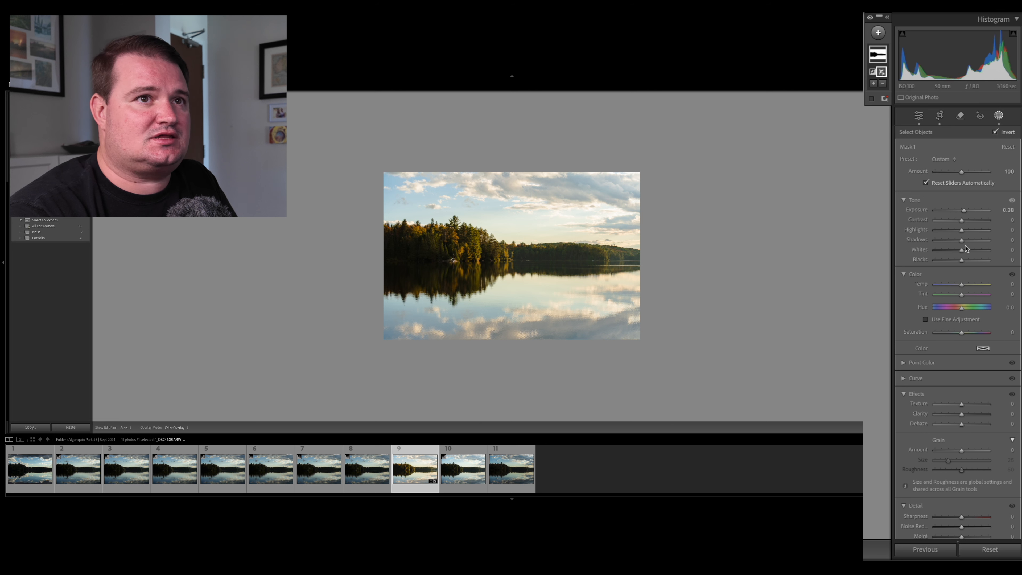
mouse_move(962, 221)
left_mouse_down()
mouse_move(987, 221)
mouse_move(955, 219)
mouse_move(966, 220)
left_mouse_up()
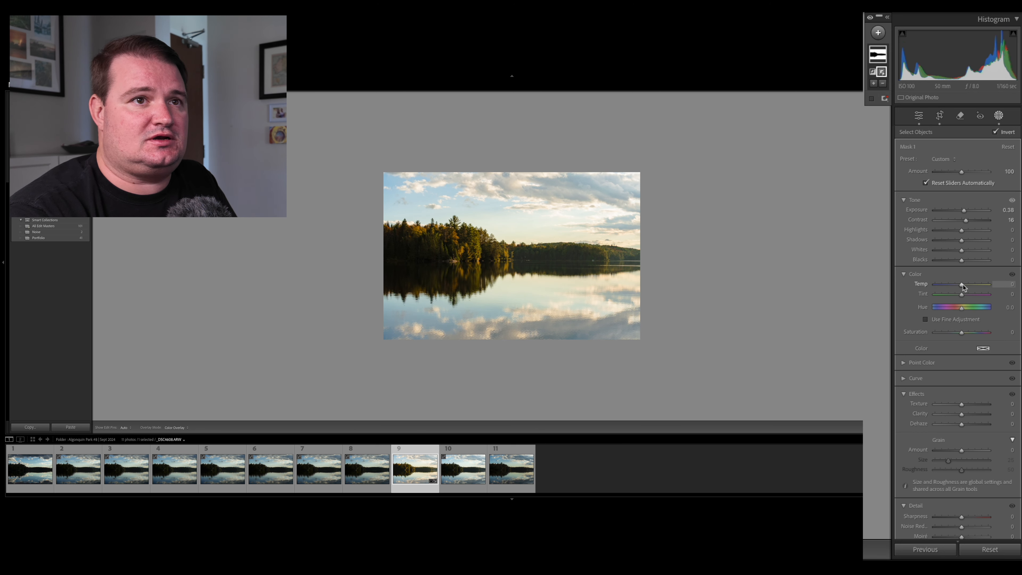
Try a small temperature shift on the sky and water mask, and undo it.
left_click_drag(963, 284, 962, 284)
key("ctrl+z")
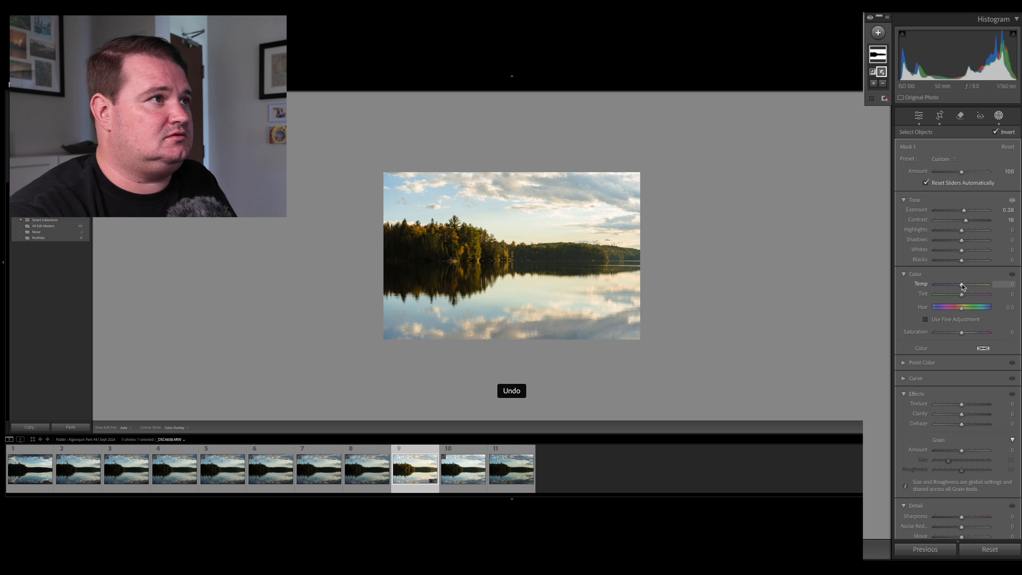
Set the sky and water mask's shadows to −19 and its whites to 11.
mouse_move(962, 240)
left_mouse_down()
mouse_move(973, 241)
mouse_move(951, 241)
mouse_move(968, 252)
mouse_move(957, 243)
left_mouse_up()
double_click(964, 253)
double_click(962, 241)
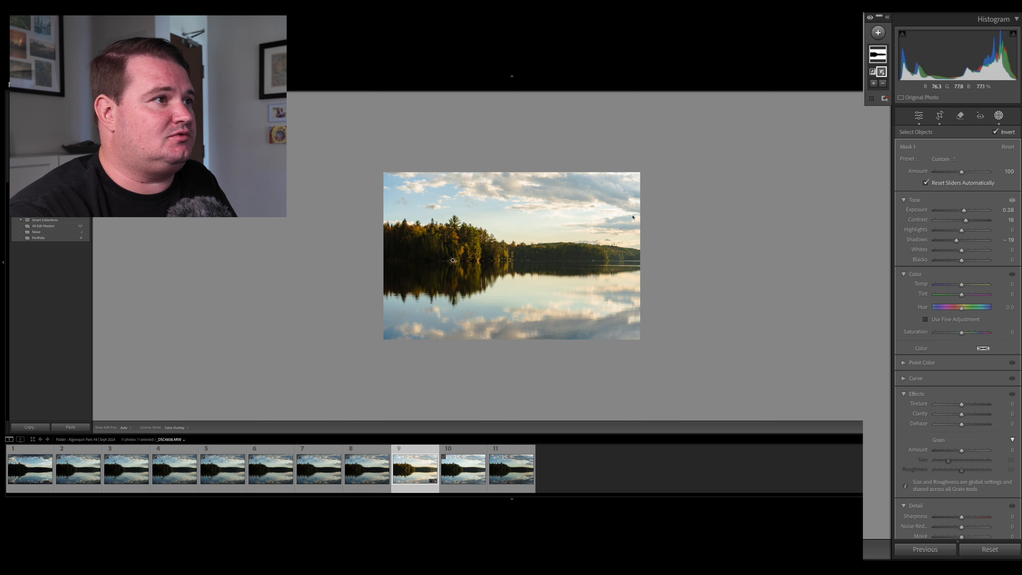
left_click(962, 250)
left_click_drag(962, 250, 965, 250)
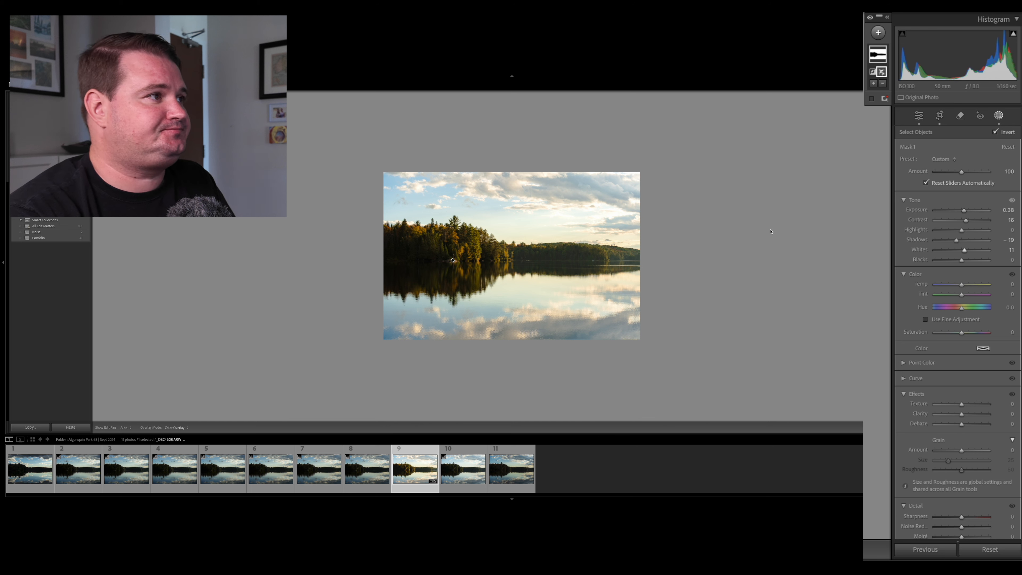
Add a second mask by object selection, brushing over the treeline and its reflection in the lake.
left_click(998, 116)
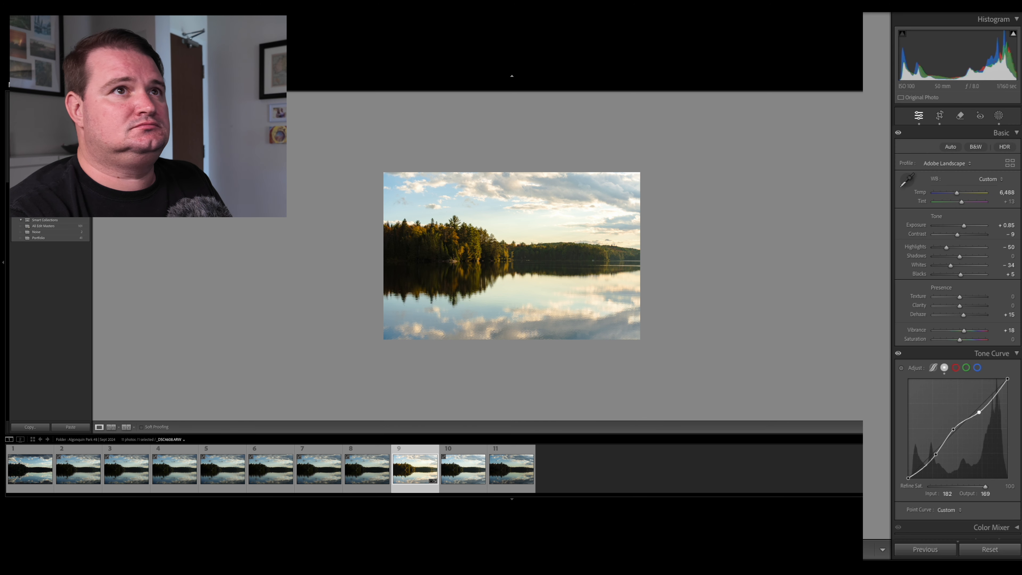
left_click(1001, 118)
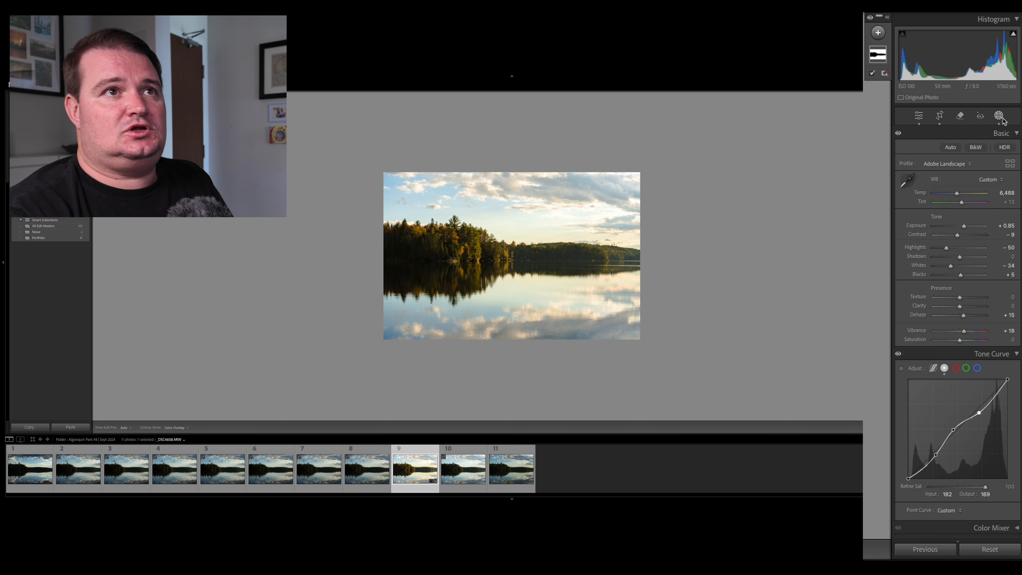
left_click(878, 33)
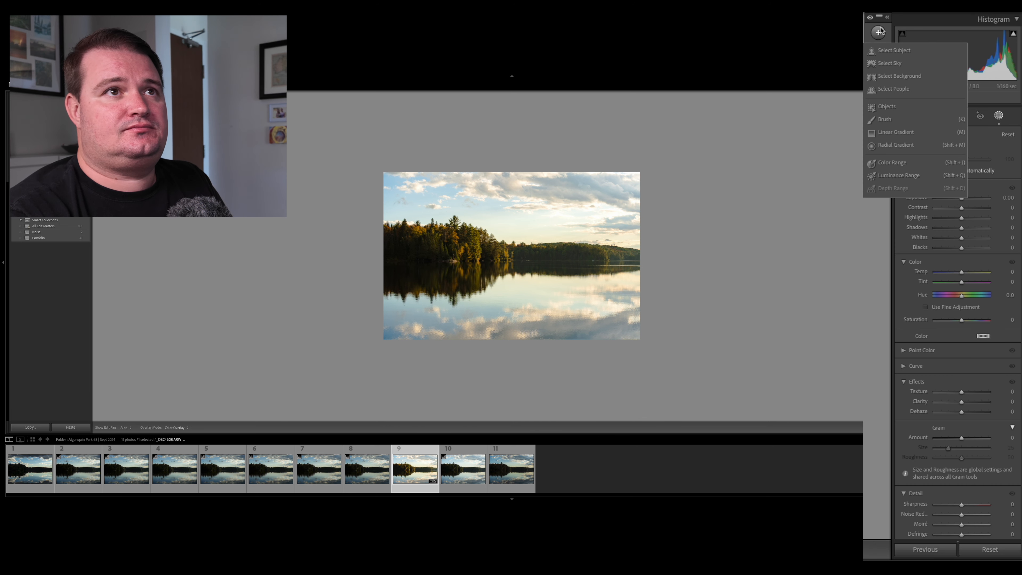
left_click(902, 107)
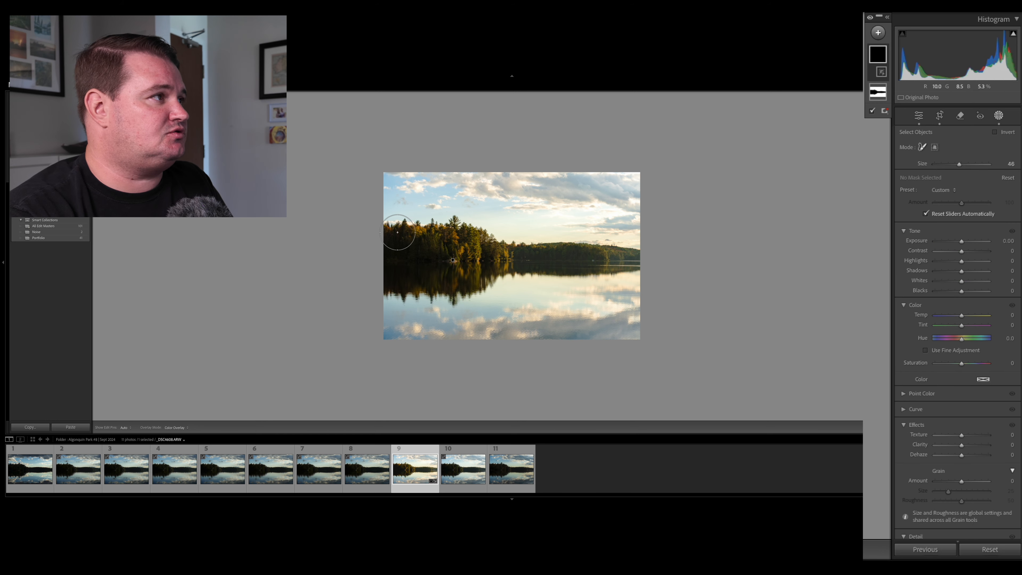
mouse_move(397, 232)
left_mouse_down()
mouse_move(495, 238)
mouse_move(490, 253)
mouse_move(394, 257)
mouse_move(387, 278)
mouse_move(410, 284)
mouse_move(468, 281)
mouse_move(517, 256)
mouse_move(643, 261)
mouse_move(530, 262)
left_mouse_up()
mouse_move(460, 266)
left_mouse_down()
mouse_move(450, 292)
mouse_move(364, 269)
left_mouse_up()
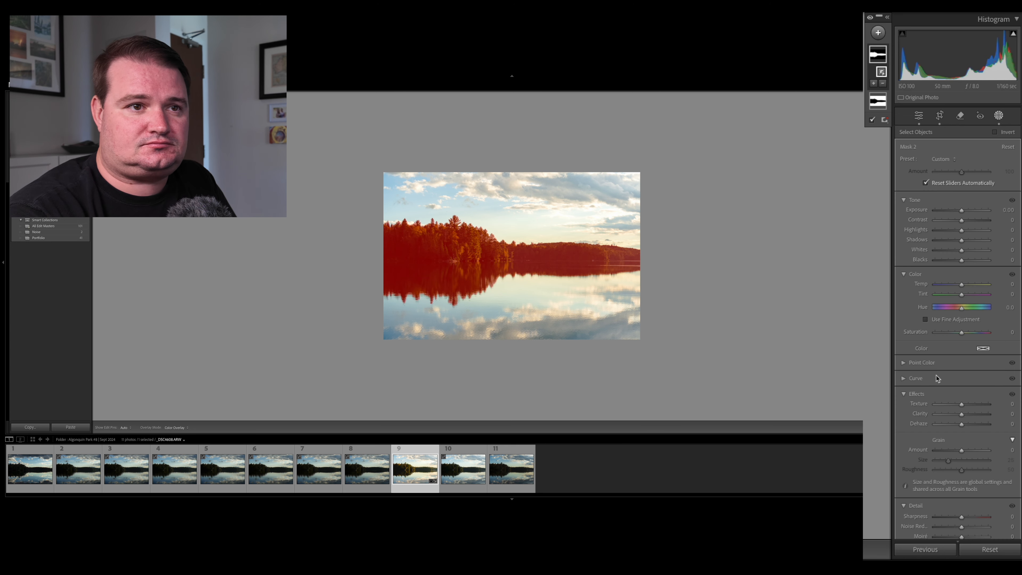
Set the new treeline mask's texture to 13 and sharpness to 16, and inspect the trees up close.
left_click_drag(962, 404, 968, 404)
scroll(965, 404, "down", 5)
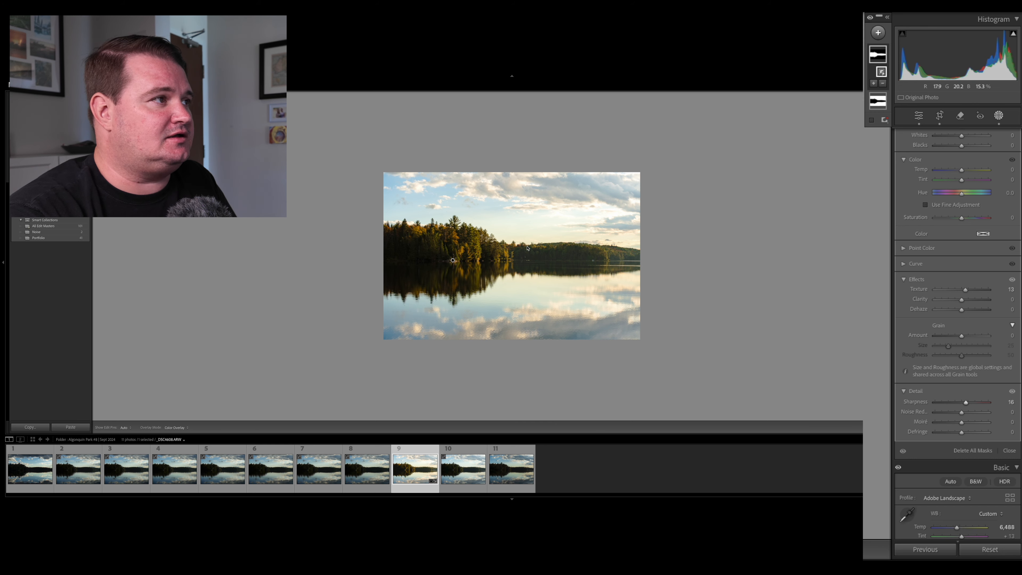
left_click(528, 206)
scroll(527, 249, "up", 2)
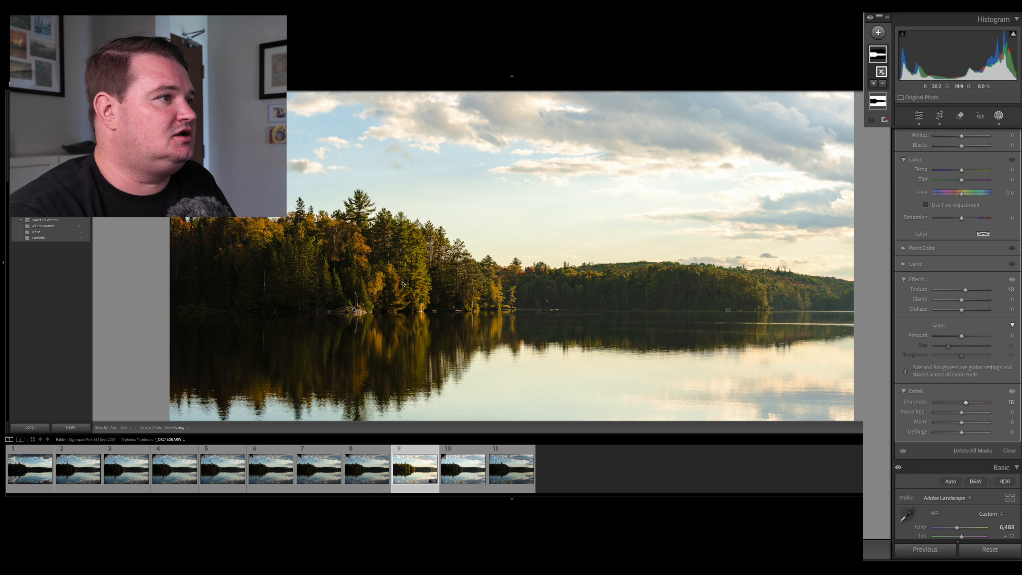
Set the treeline mask's temperature to 5, highlights to 11 and blacks to −6.
key("z")
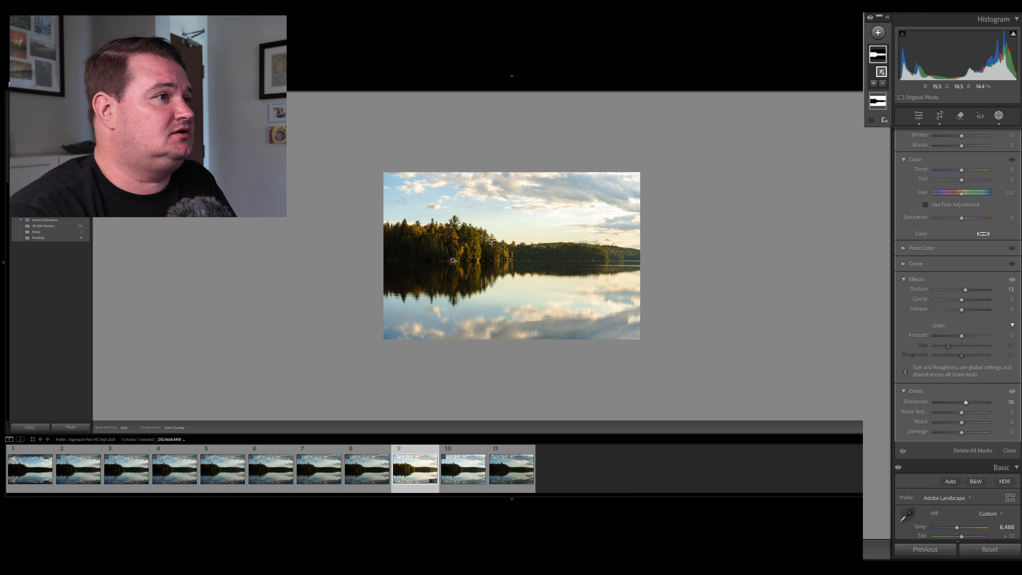
key("super+=")
key("super+=")
key("super+=")
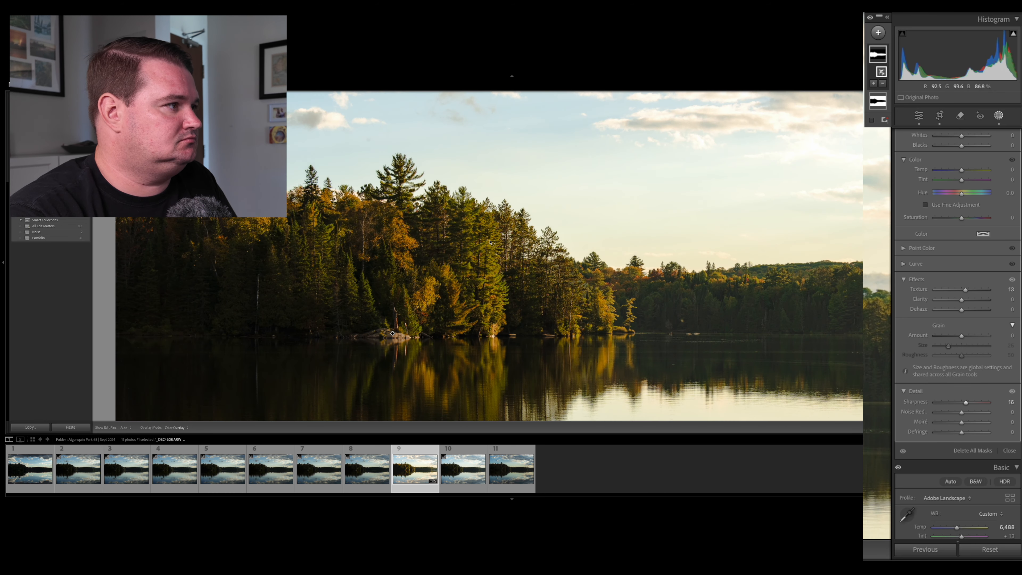
key("super+minus")
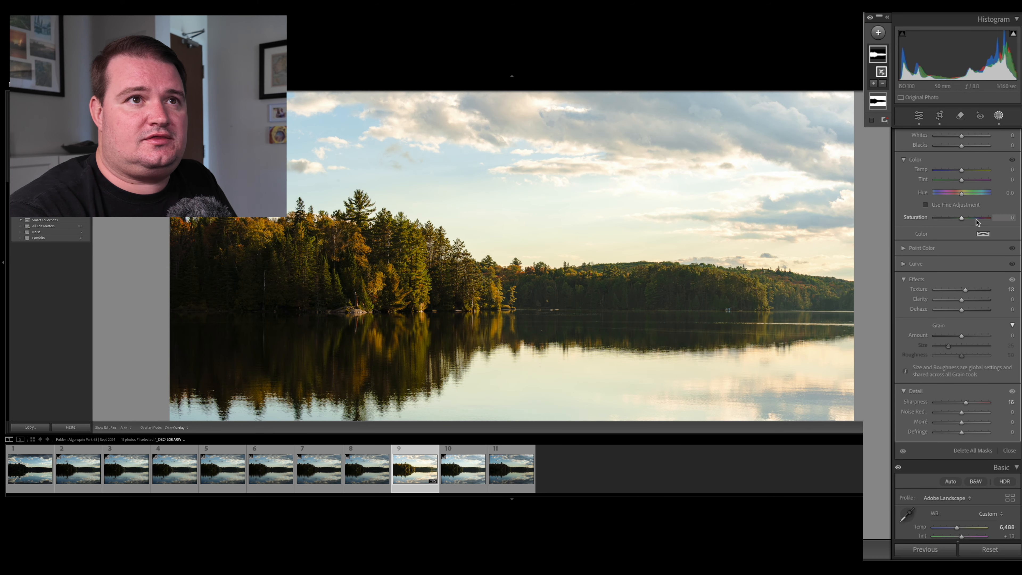
scroll(962, 293, "up", 3)
left_click_drag(962, 285, 965, 287)
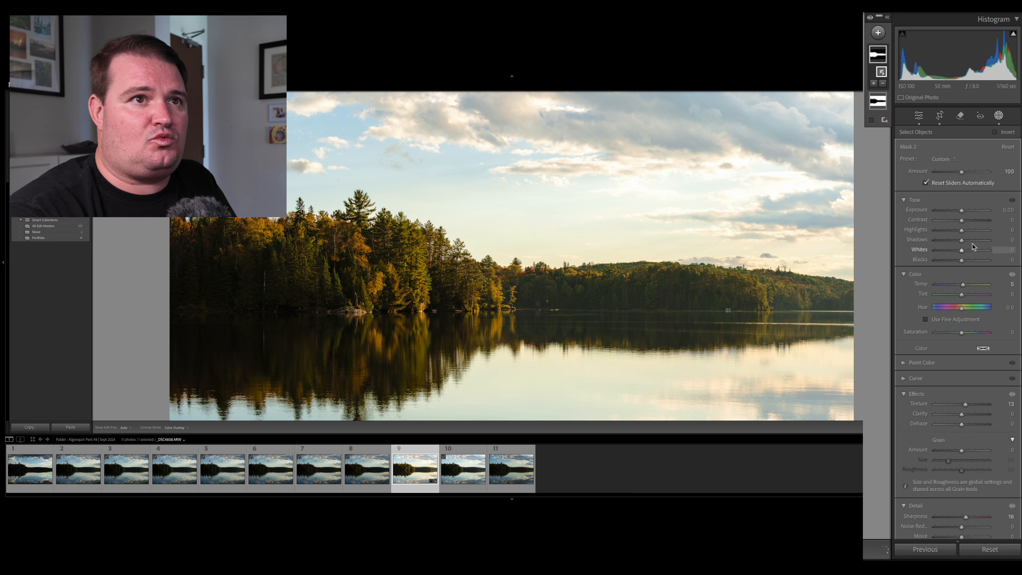
left_click_drag(962, 231, 959, 262)
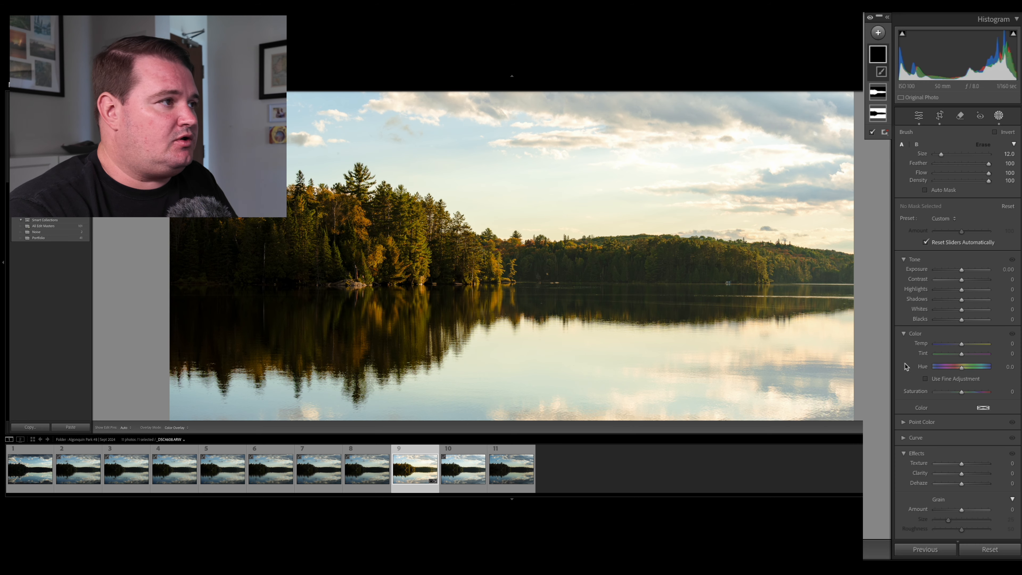
Start a third mask with a size 8 brush, and set its exposure to 0.10, highlights to 5 and whites to 5.
key("ctrl+minus")
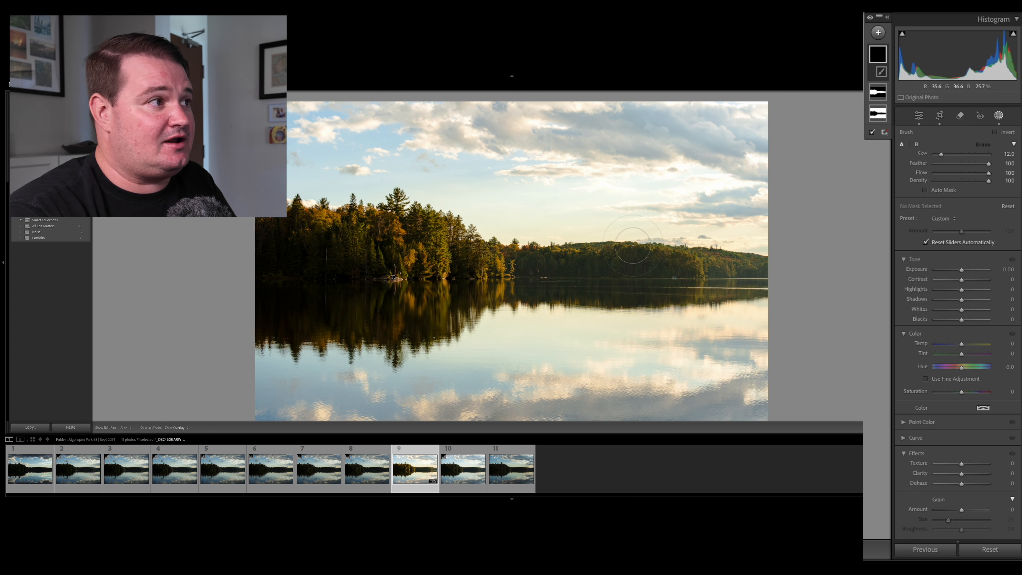
left_click(499, 261)
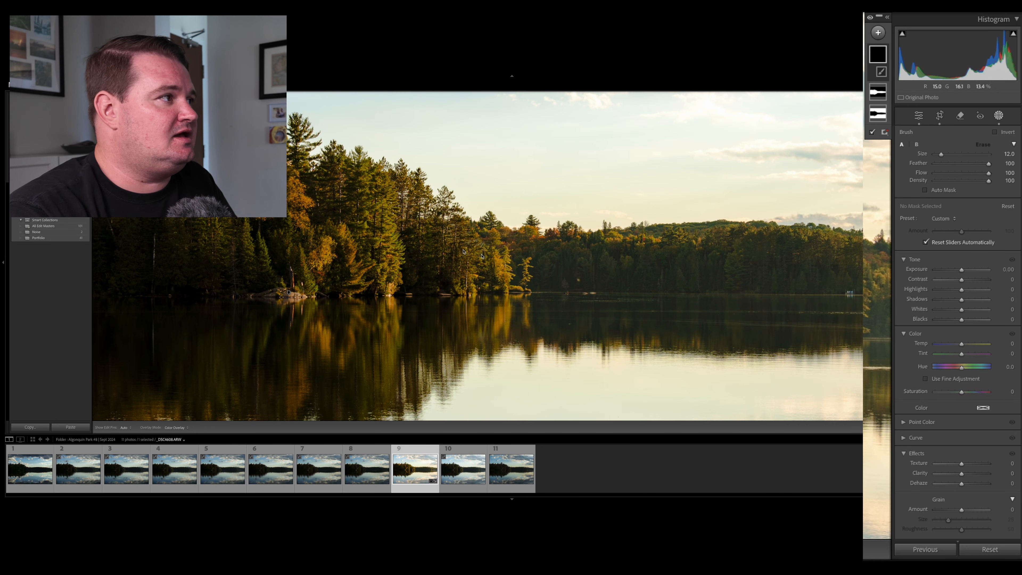
key("ctrl+minus")
key("ctrl+minus")
key("ctrl+minus")
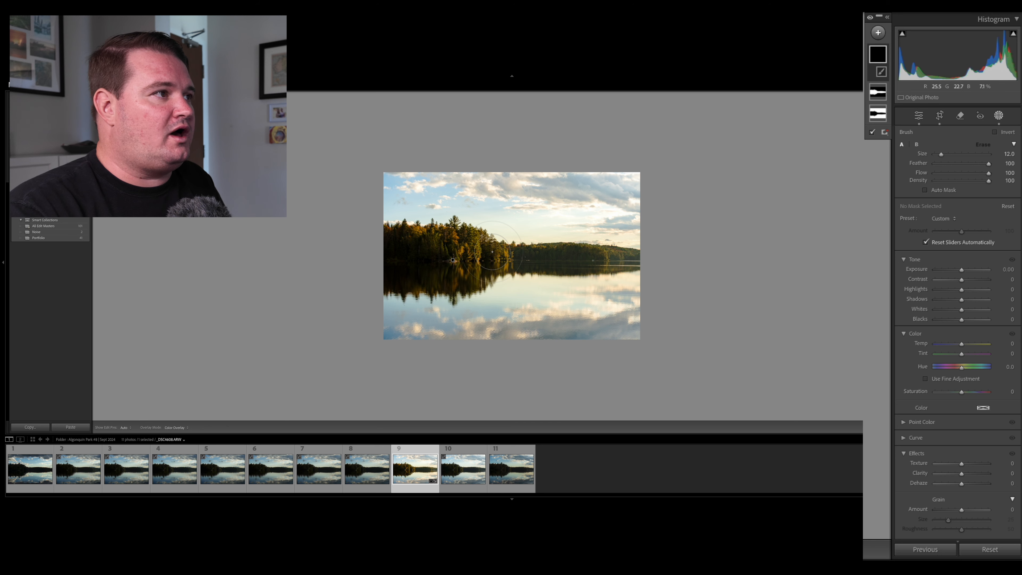
key("z")
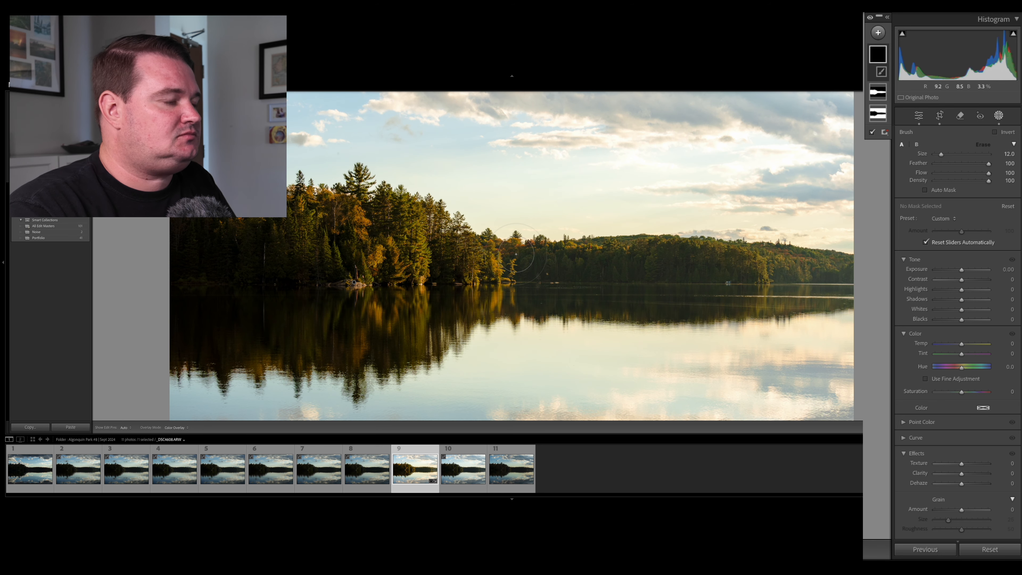
key("bracketleft")
key("bracketleft")
key("bracketleft")
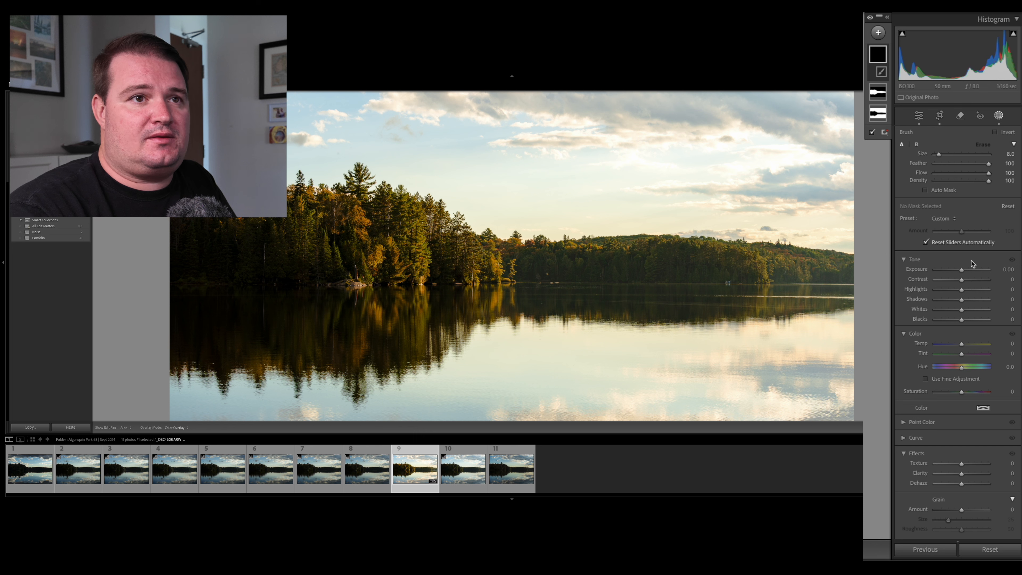
left_click_drag(962, 269, 962, 272)
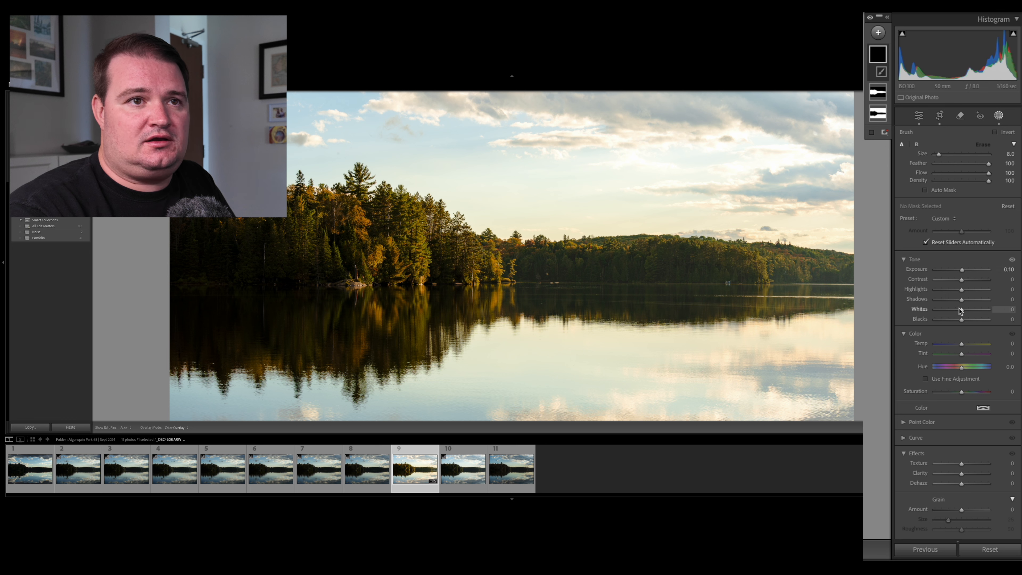
left_click_drag(962, 310, 965, 292)
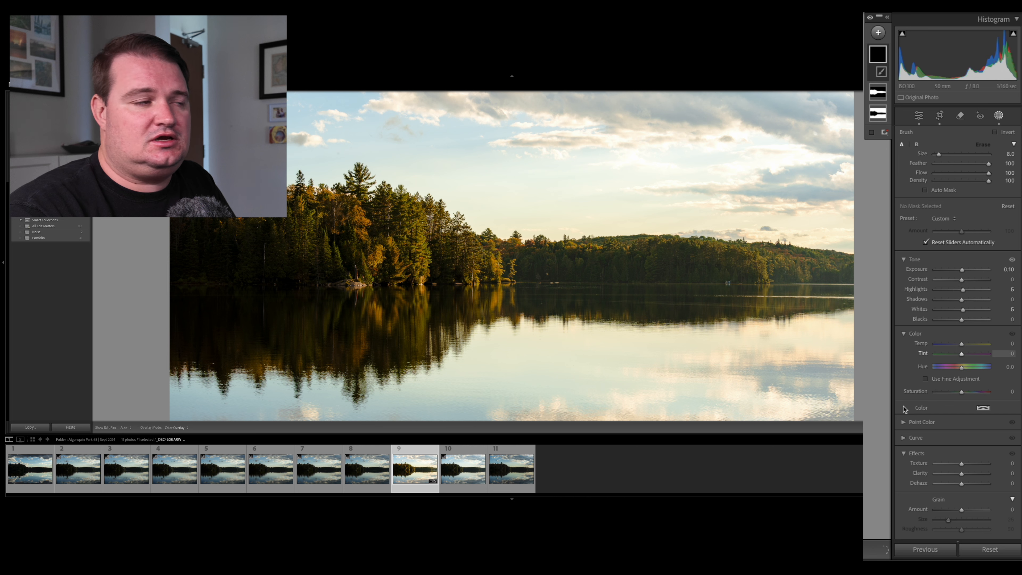
Brush the new mask over the sunlit trees of the near stand and far shore and their reflection in the lake.
left_click_drag(766, 265, 728, 257)
mouse_move(409, 258)
left_mouse_down()
mouse_move(412, 219)
mouse_move(388, 269)
mouse_move(358, 213)
left_mouse_up()
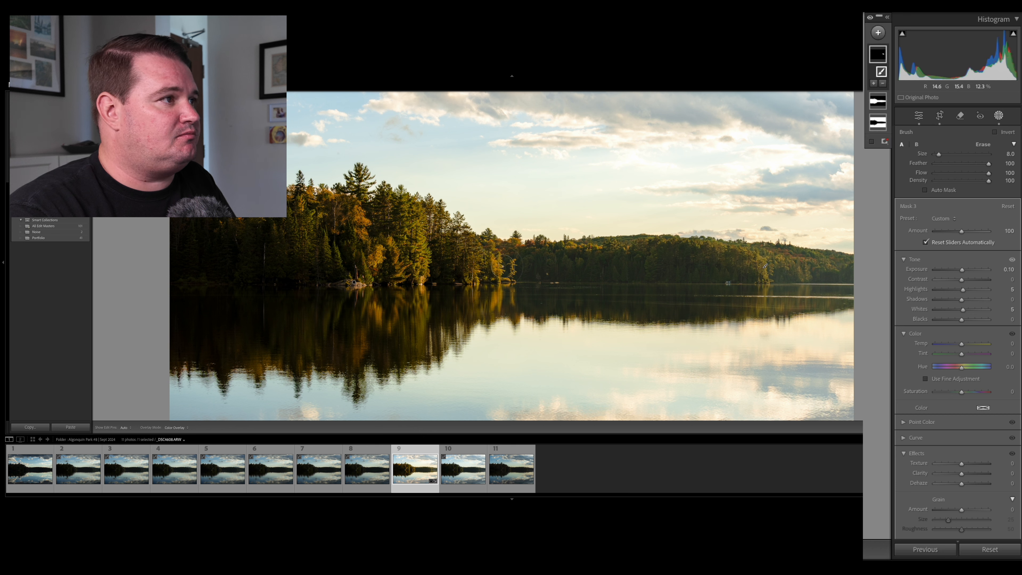
mouse_move(504, 274)
left_mouse_down()
mouse_move(489, 252)
mouse_move(486, 268)
mouse_move(513, 267)
left_mouse_up()
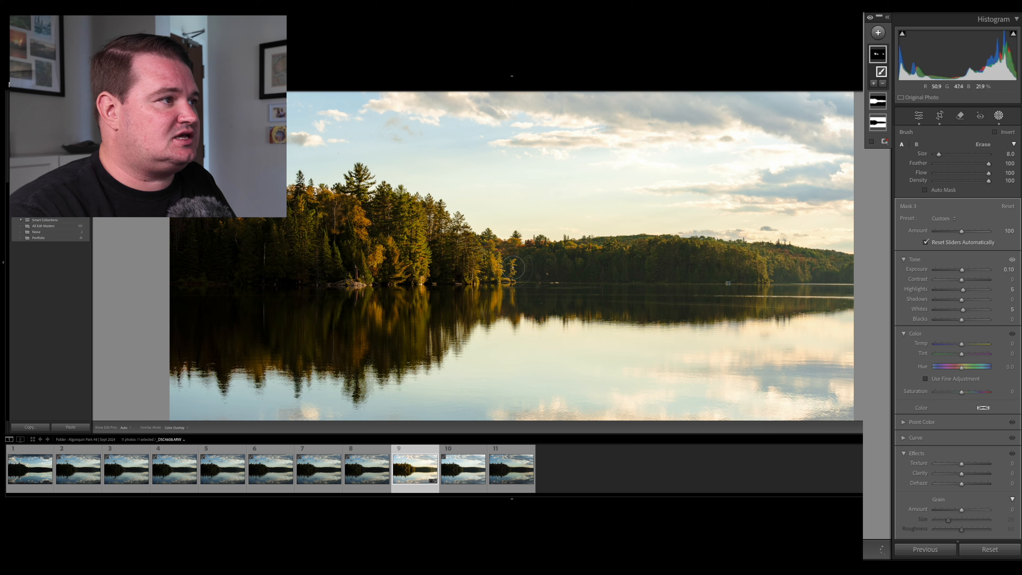
key("z")
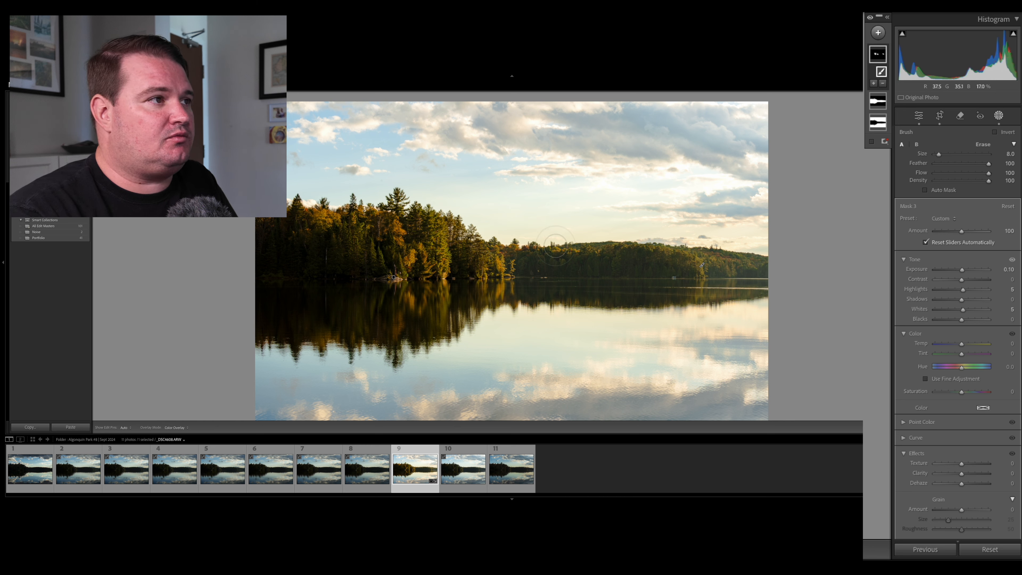
key("h")
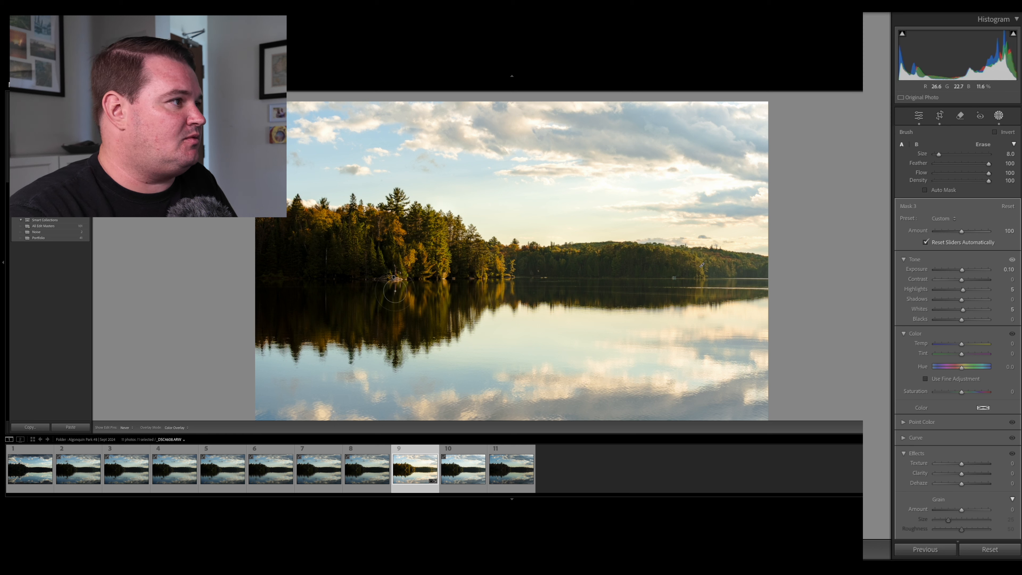
key("h")
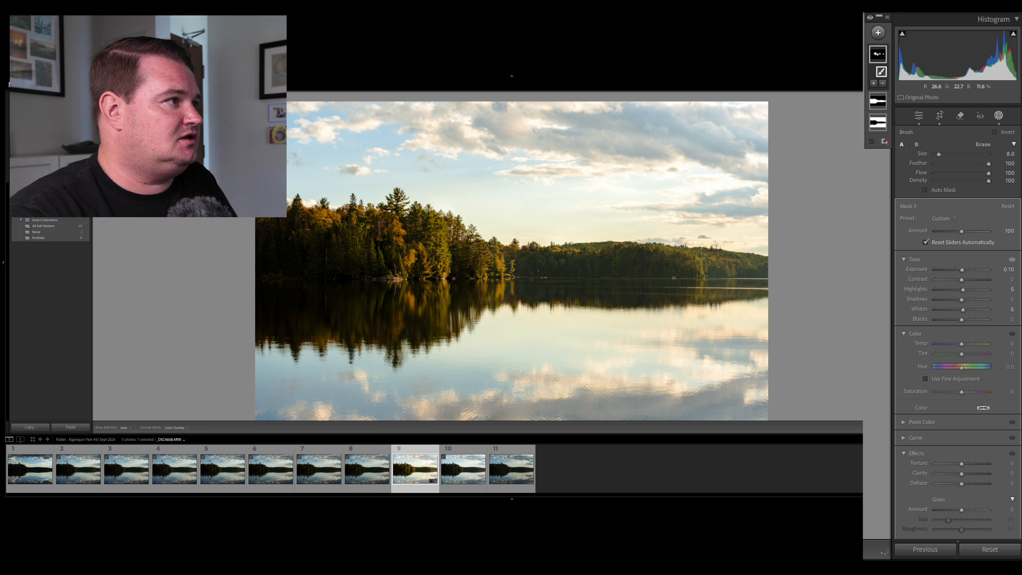
key("h")
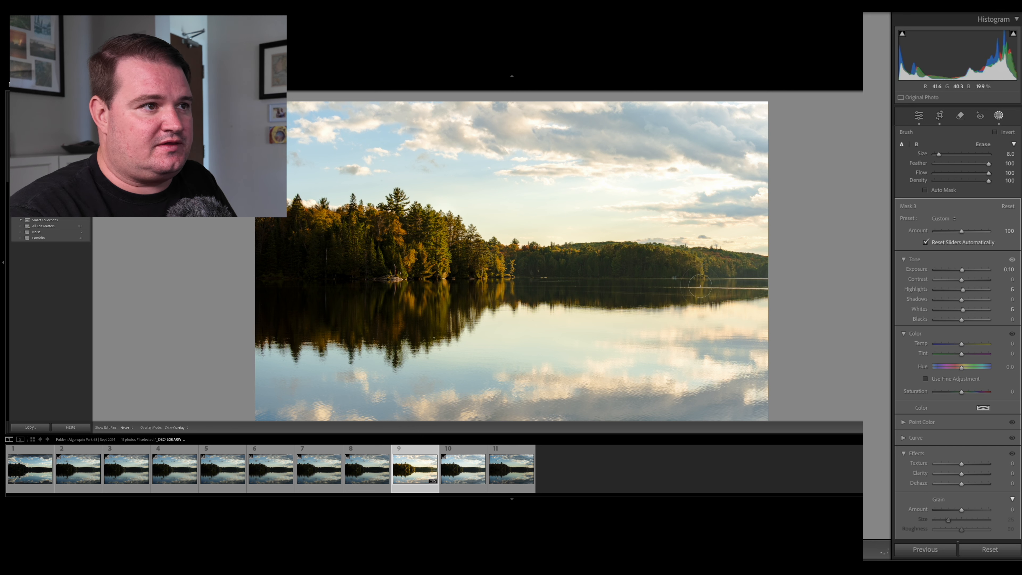
key("h")
key("h")
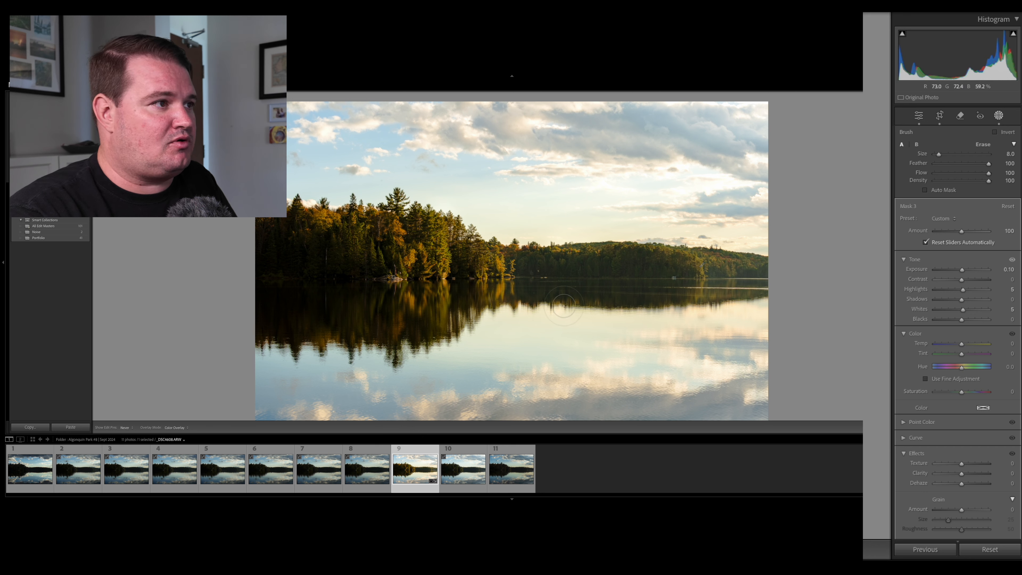
key("h")
Set the brushed mask's exposure to 0.20 and blacks to −11, and compare the photo at different magnifications.
key("ctrl+equal")
key("ctrl+equal")
key("ctrl+equal")
key("ctrl+equal")
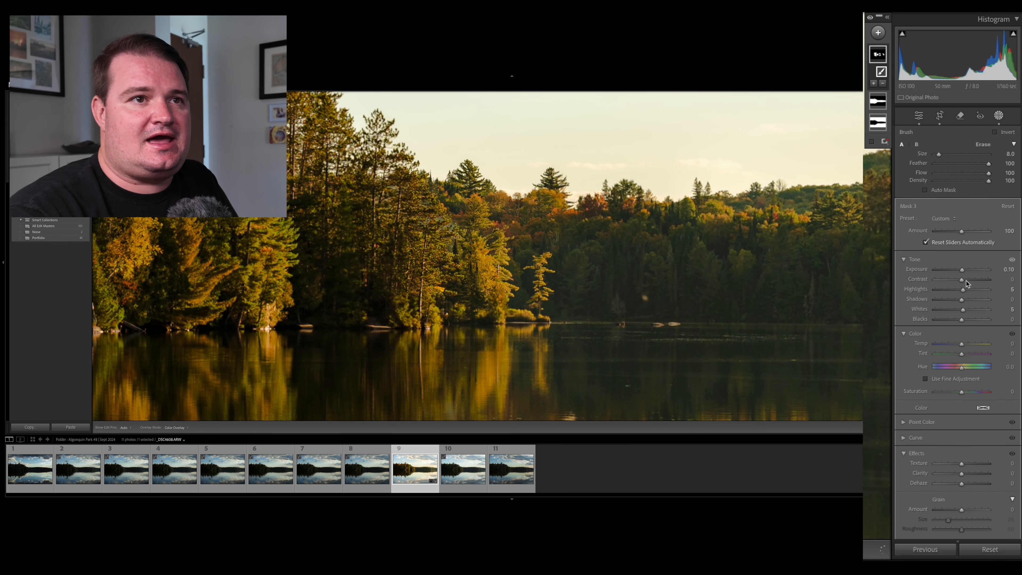
left_click_drag(962, 270, 972, 273)
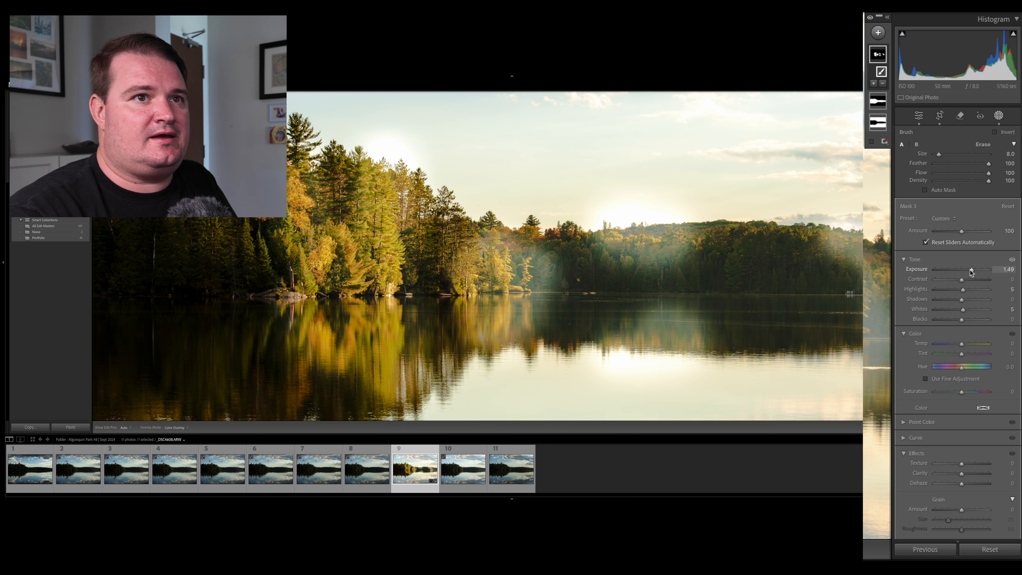
left_click_drag(971, 273, 963, 272)
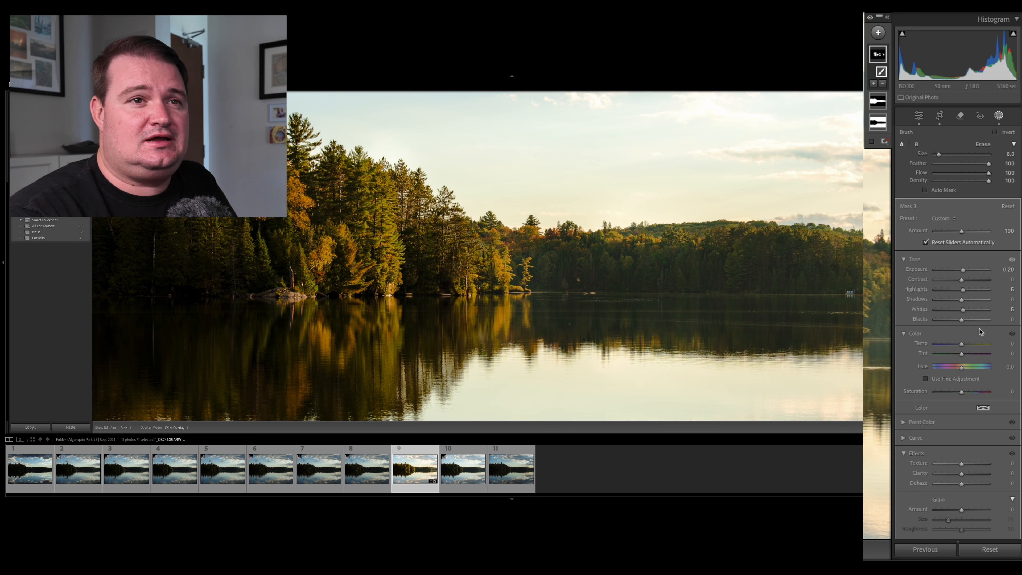
left_click_drag(962, 320, 958, 322)
key("z")
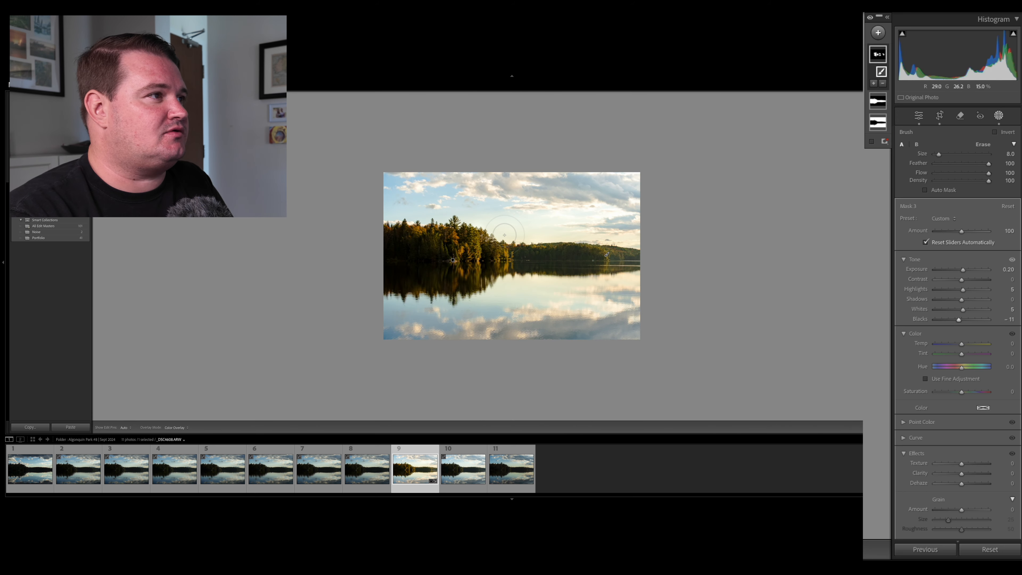
key("z")
key("z")
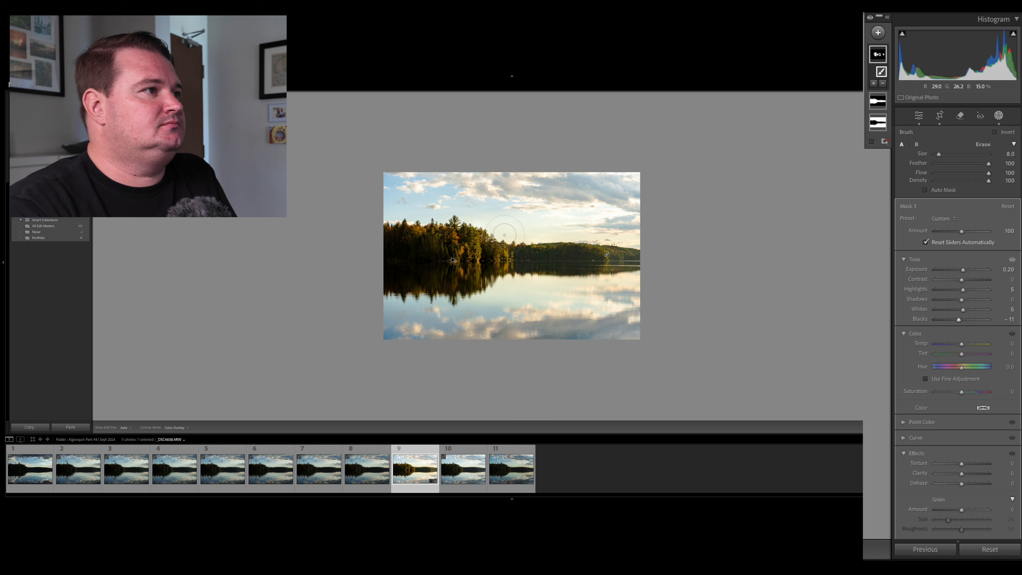
Crop the photo slightly tighter by trimming thin strips from the upper sky and the lower water.
left_click(939, 116)
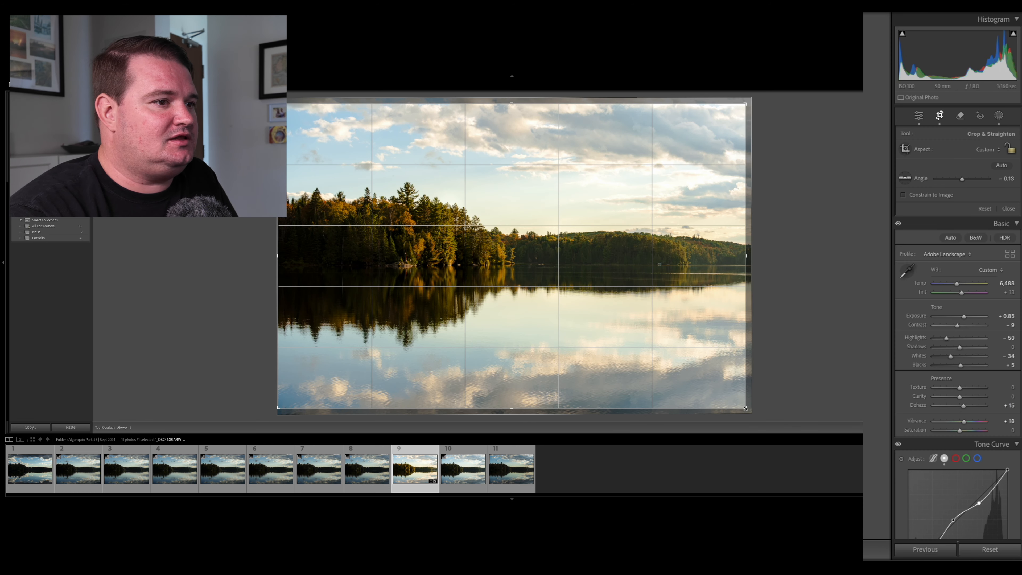
left_click_drag(746, 409, 745, 404)
left_click_drag(511, 108, 511, 115)
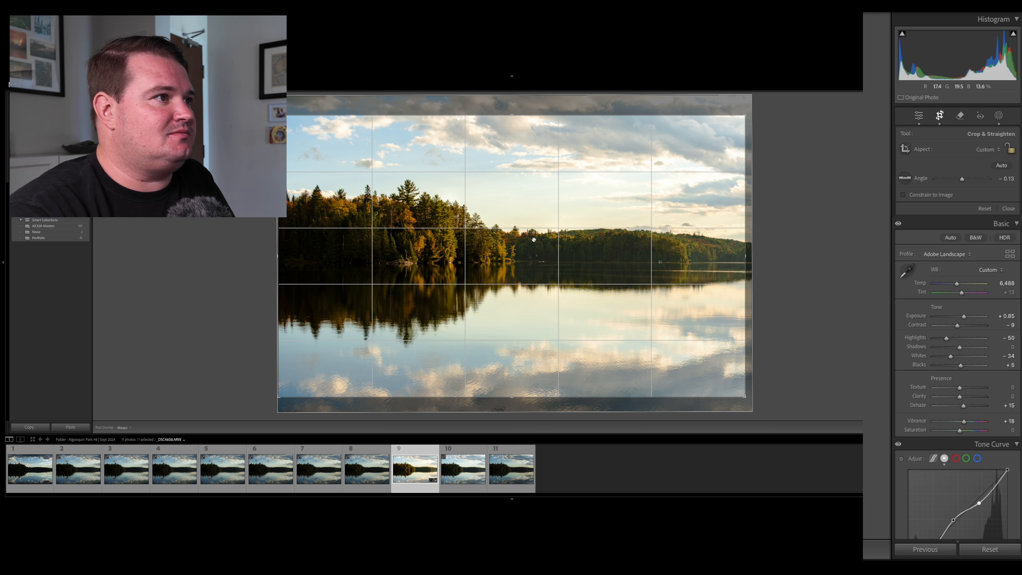
left_click(941, 117)
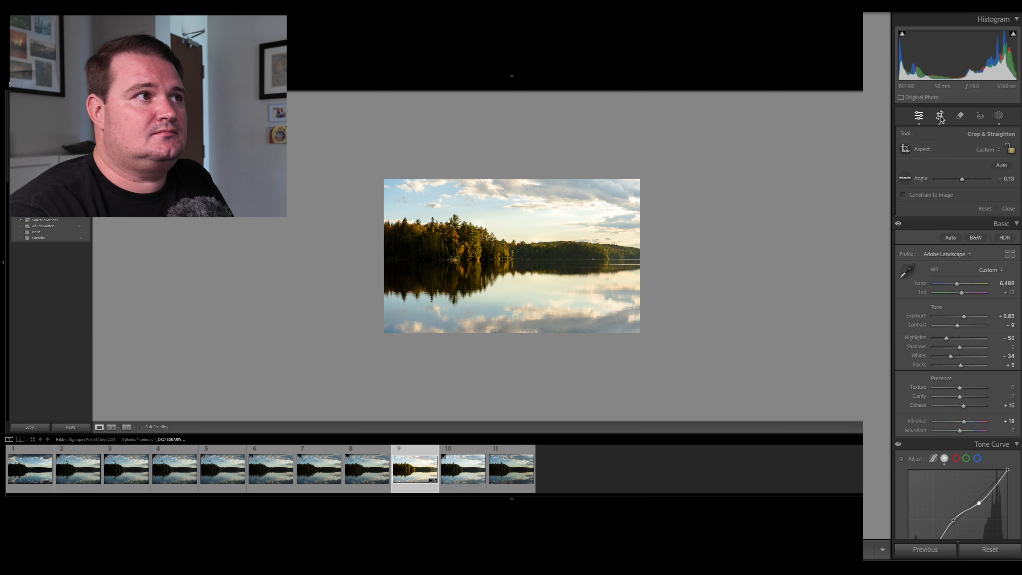
Remove the small bright structure and the spot beside it on the far shoreline with the size 4 Remove tool, and review the whole photo.
left_click(548, 226)
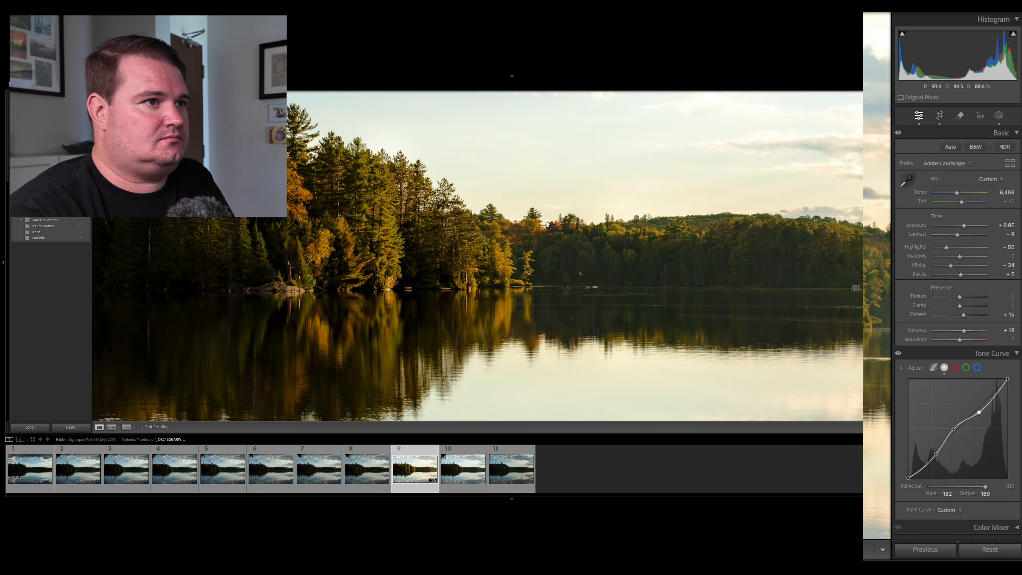
key("super+minus")
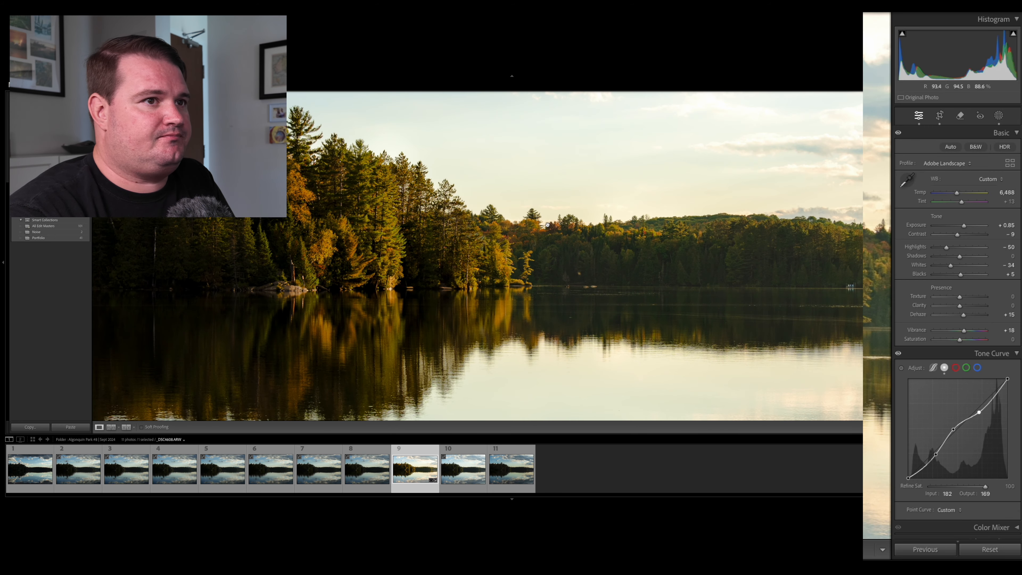
left_click_drag(851, 323, 541, 325)
key("super+equal")
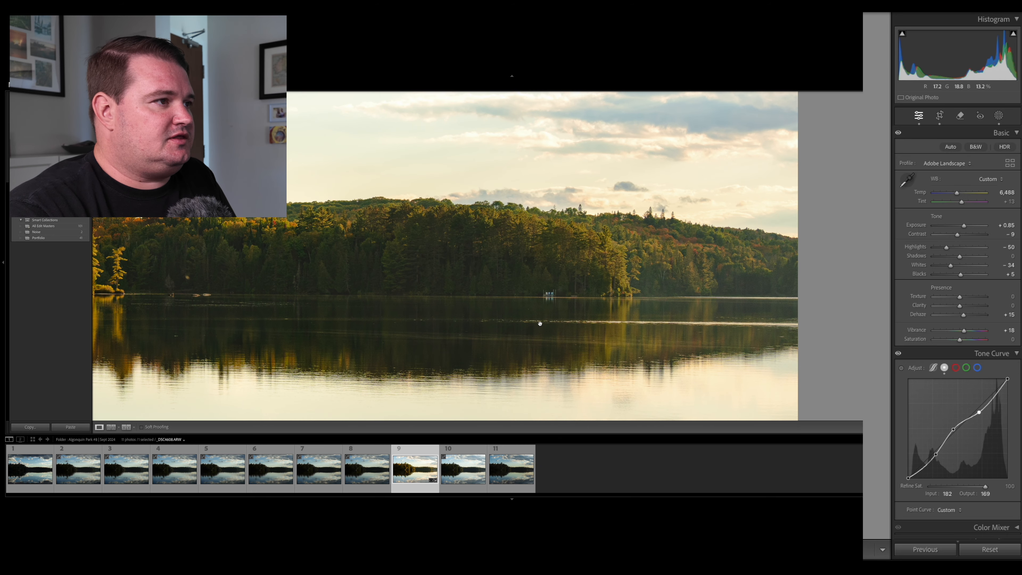
left_click(961, 116)
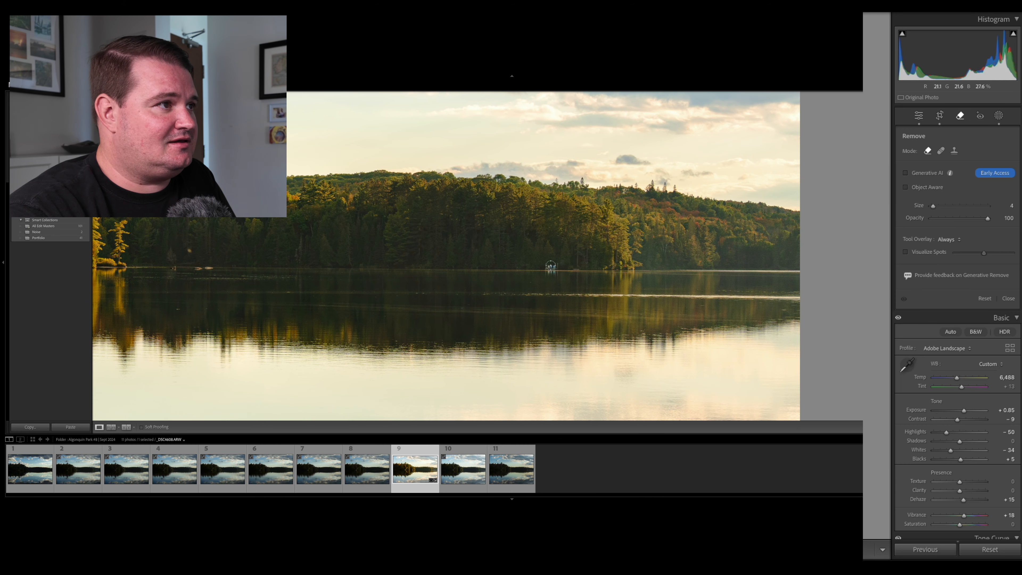
scroll(547, 267, "up", 3)
scroll(547, 267, "down", 3)
left_click_drag(548, 266, 555, 266)
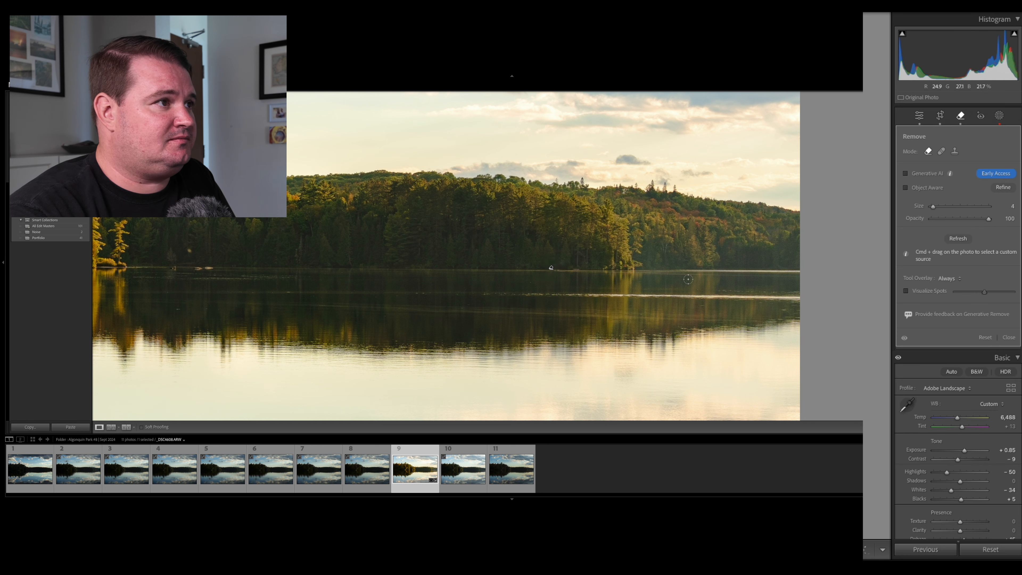
left_click(578, 270)
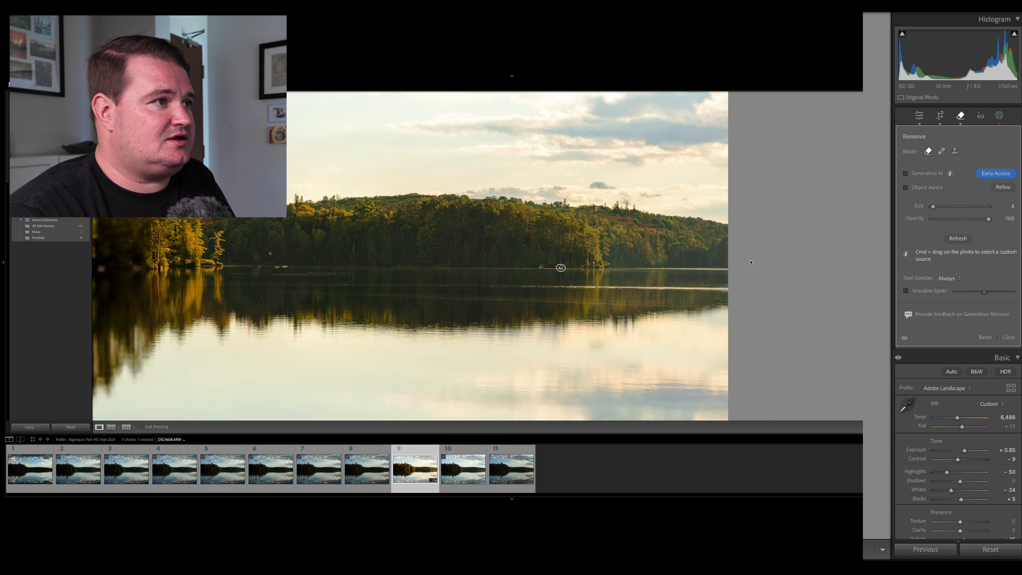
key("z")
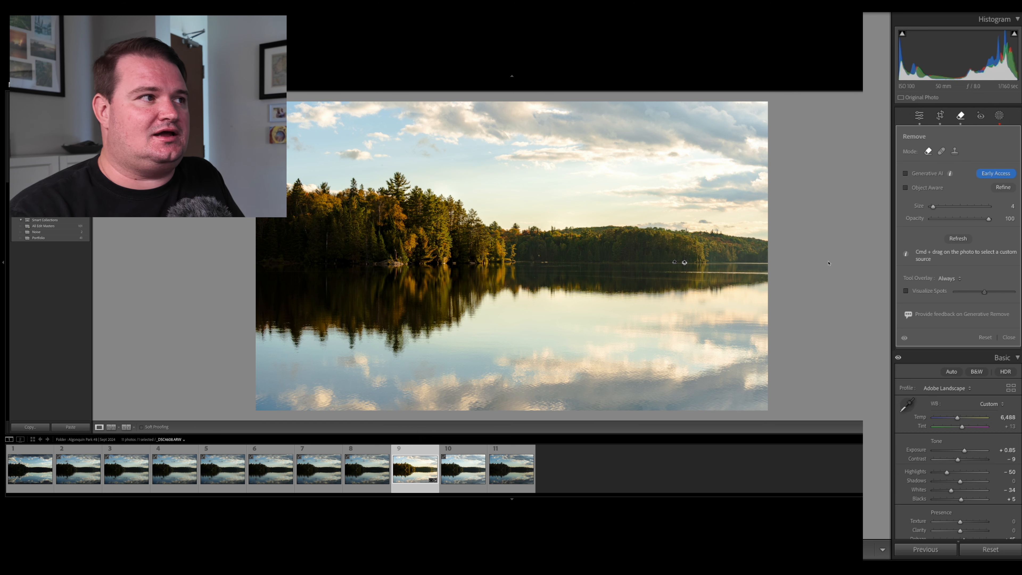
key("super+minus")
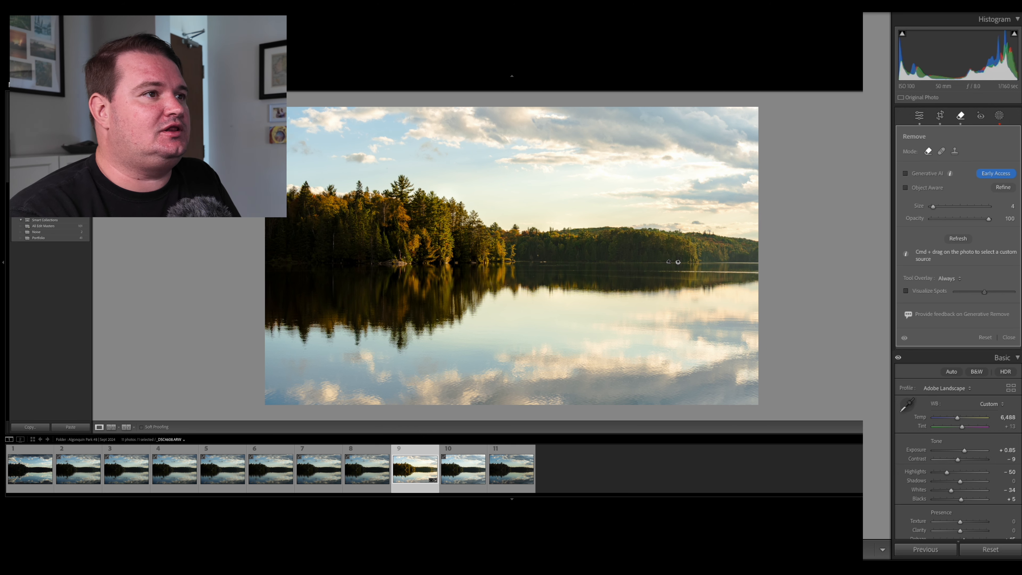
Adjust the sky and water mask (Mask 1) to exposure 0.48, highlights 5, shadows −11 and whites 14, and leave masking.
key("super+equal")
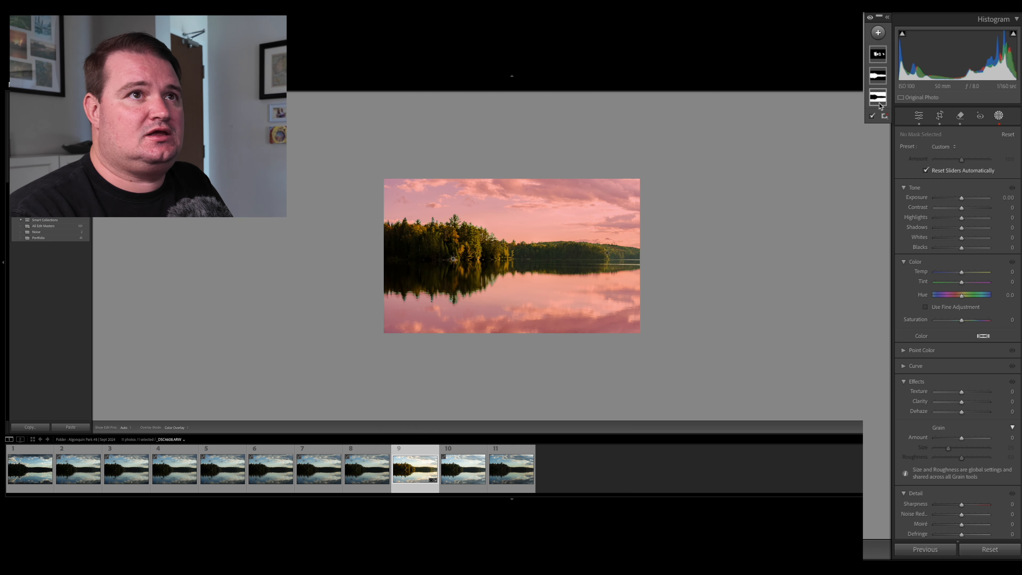
left_click(878, 97)
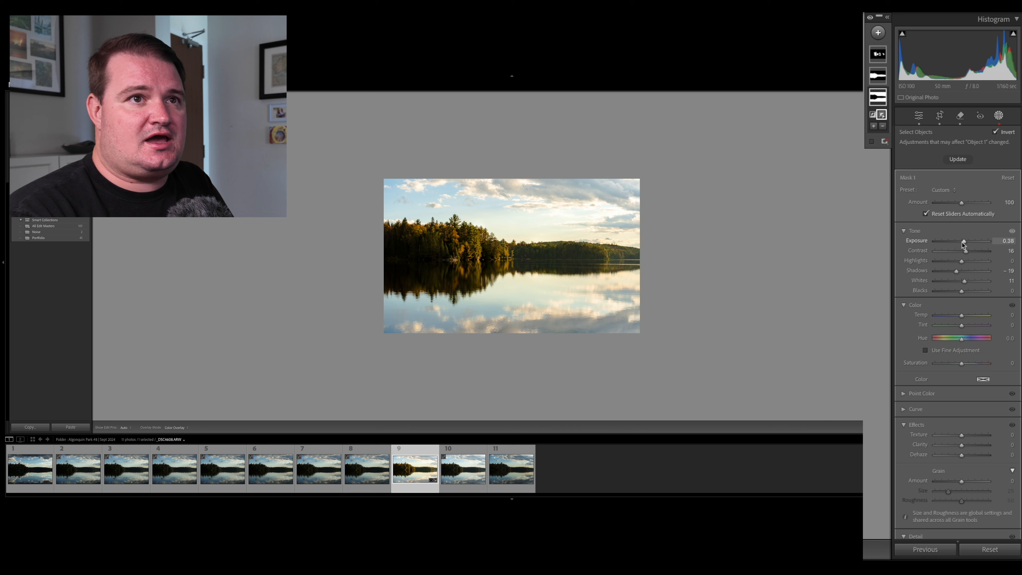
left_click_drag(957, 270, 965, 242)
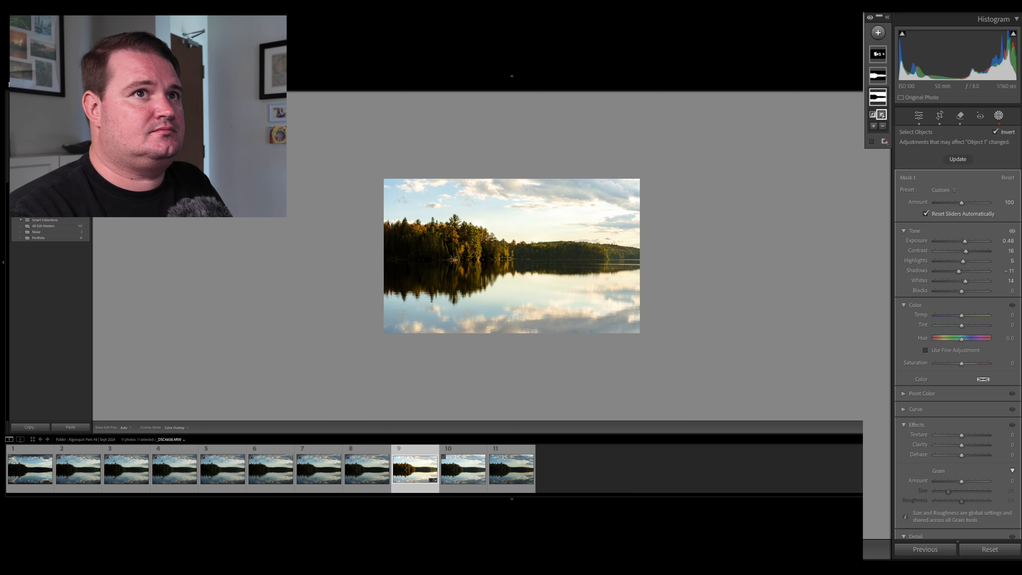
left_click(999, 116)
Inspect the treeline, sky and lake reflections at higher magnification, and view the whole photo again.
key("super+equal")
key("super+equal")
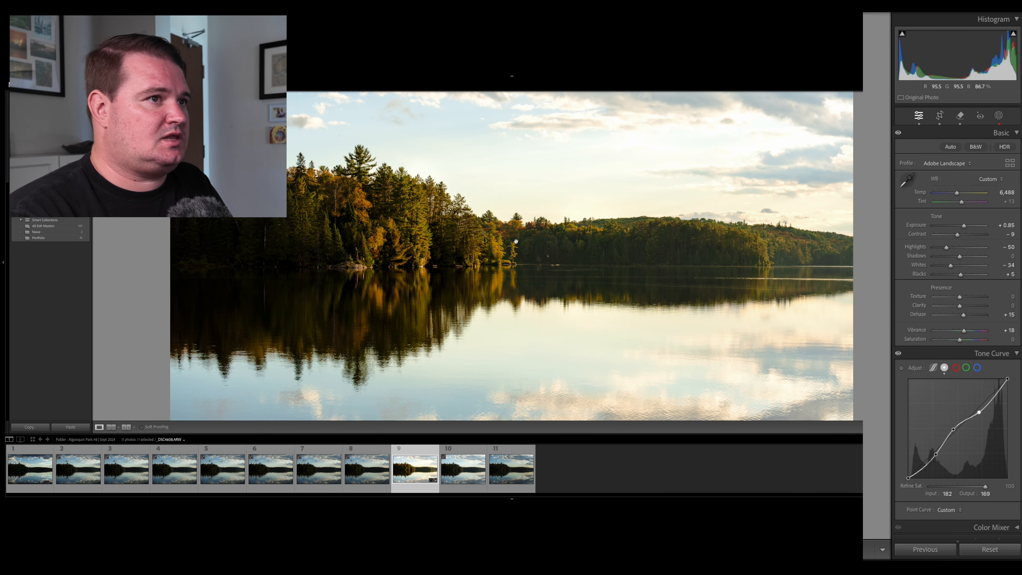
scroll(516, 242, "down", 2)
scroll(516, 242, "down", 1)
scroll(516, 242, "up", 3)
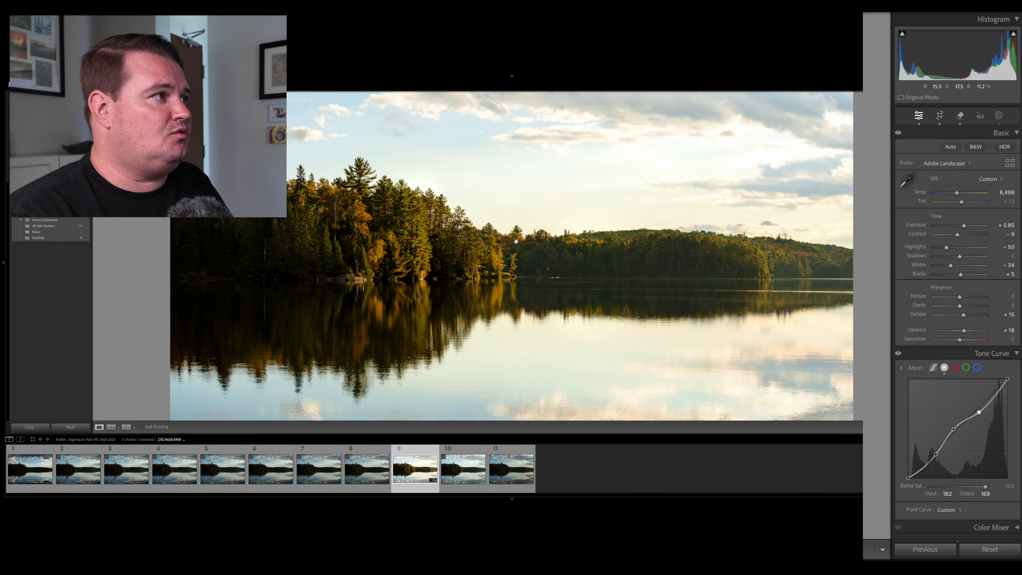
key("super+minus")
key("super+minus")
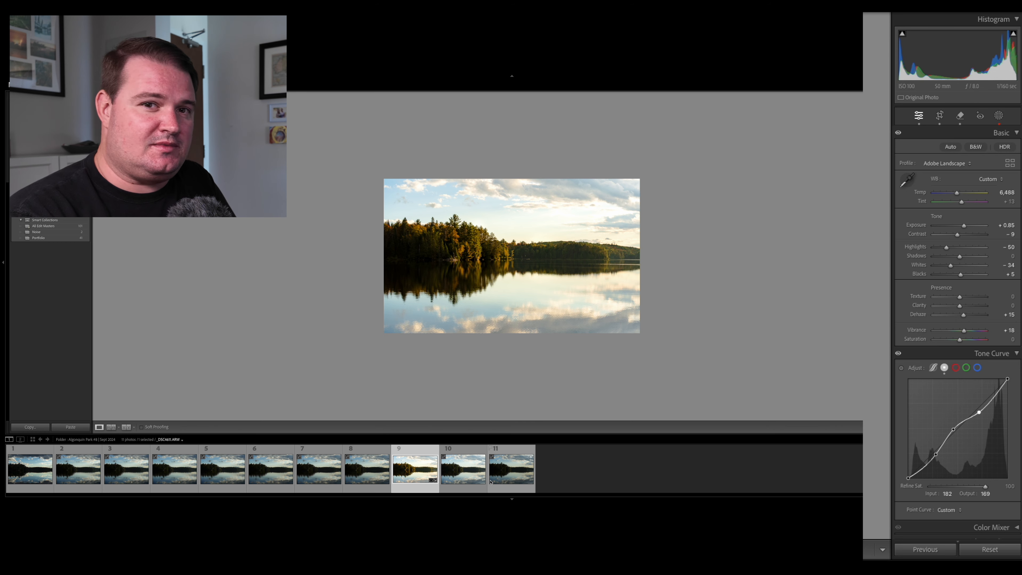
Compare the unedited shots of the same lake scene, from photo 11 back to photo 5.
left_click(503, 451)
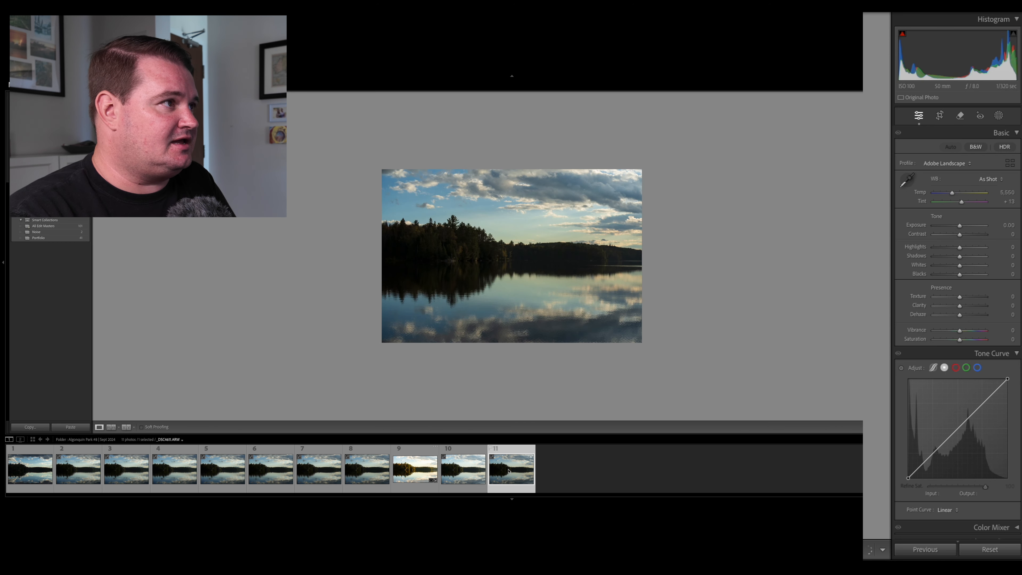
left_click(463, 459)
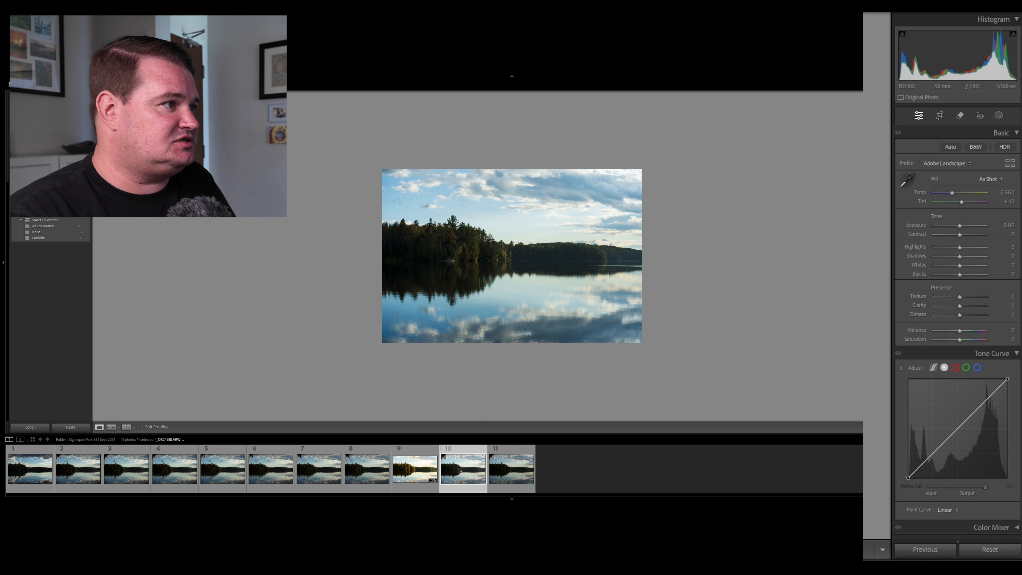
left_click(315, 466)
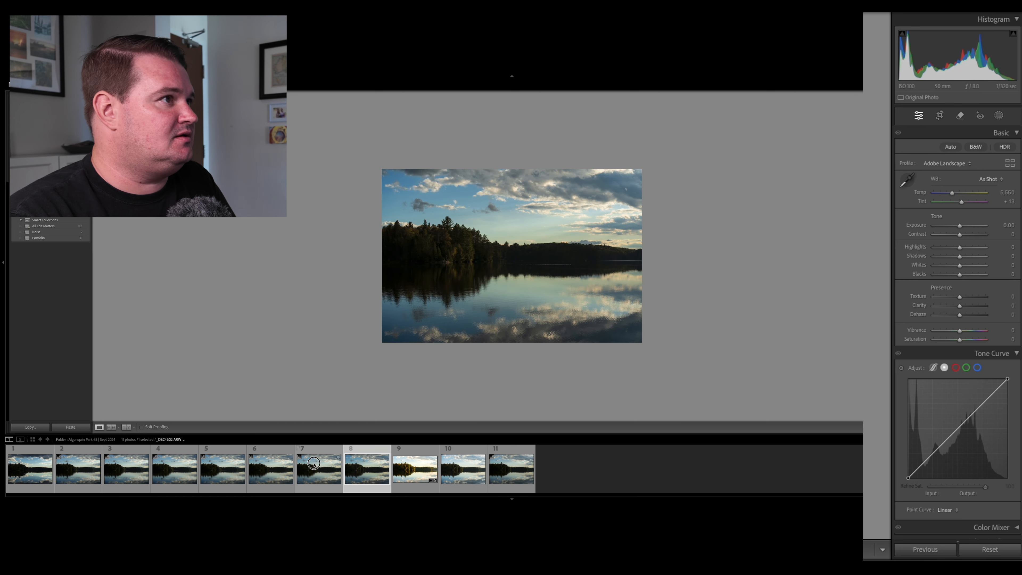
left_click(263, 477)
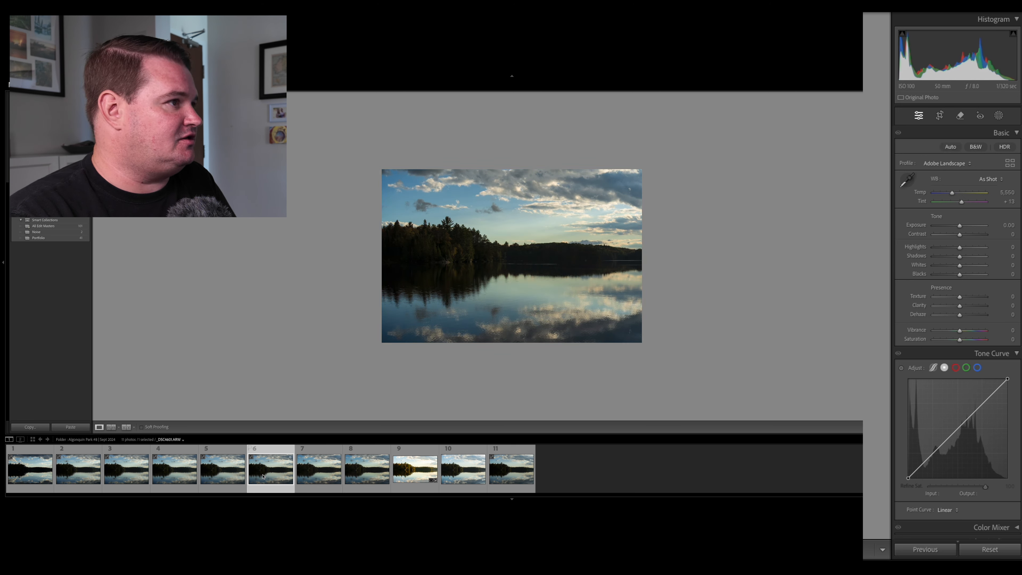
left_click(210, 469)
left_click(212, 470)
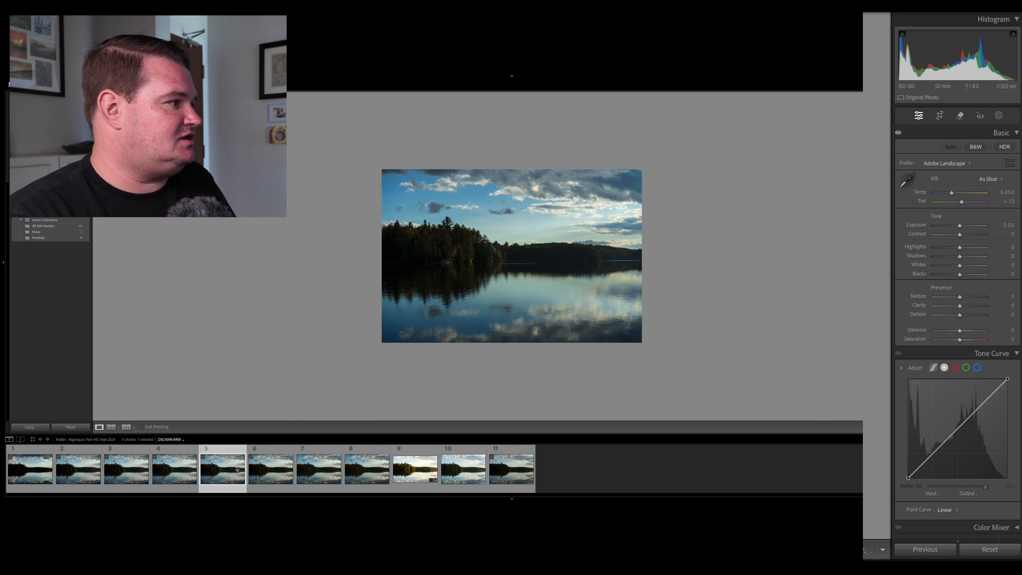
Select photos 1 through 6 and clear them out of the folder in the Library's loupe view.
left_click(264, 469)
left_click(16, 469, "shift")
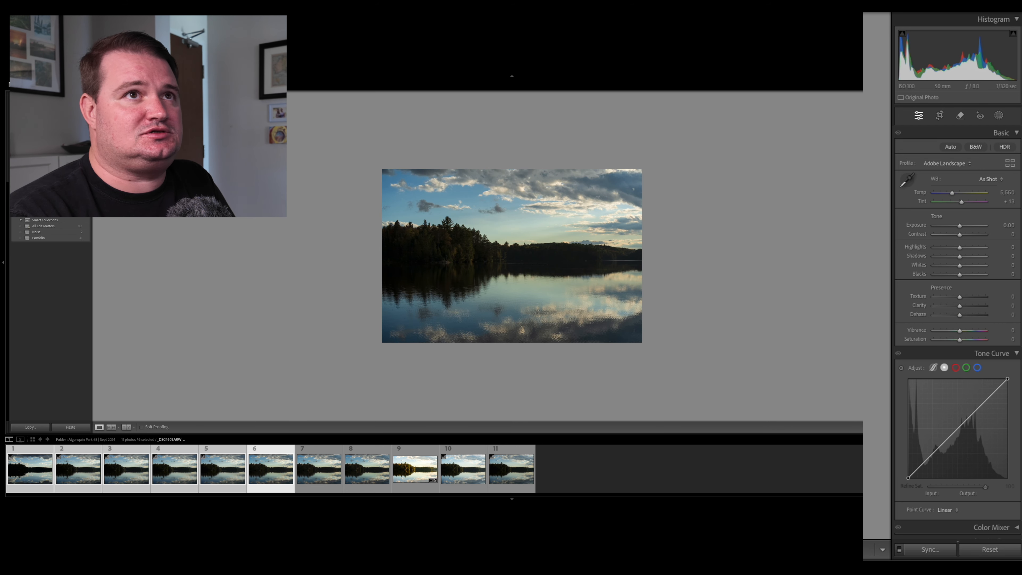
key("e")
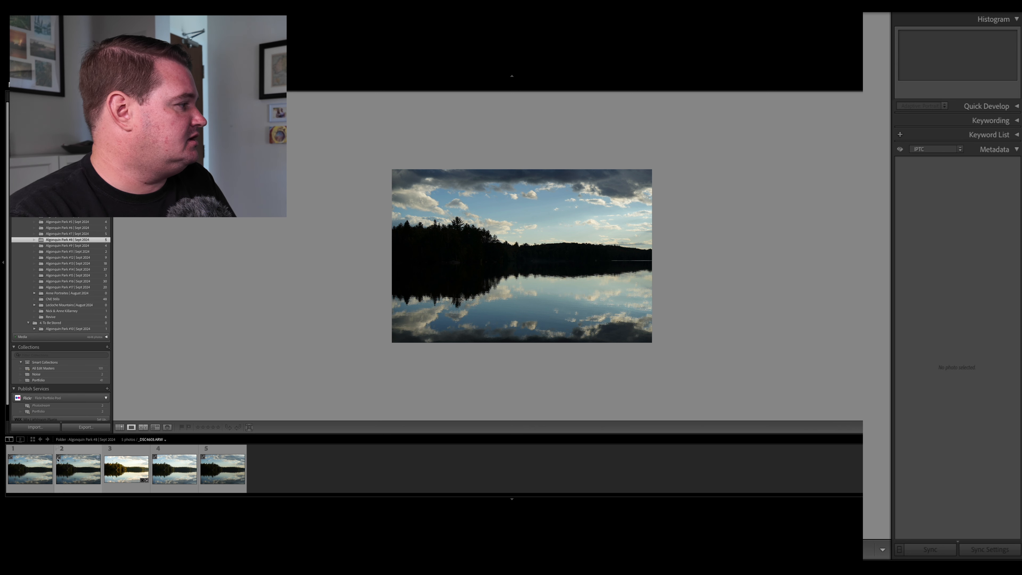
Select the edited lake photo and open the options for the folder "Algonquin Park #8 | Sept 2024".
left_click(128, 463)
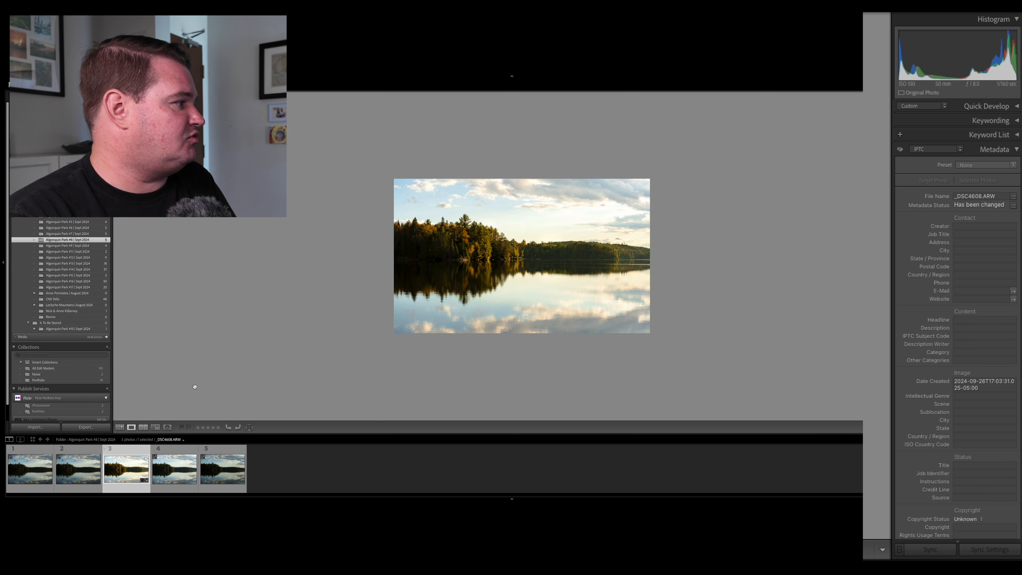
right_click(63, 241)
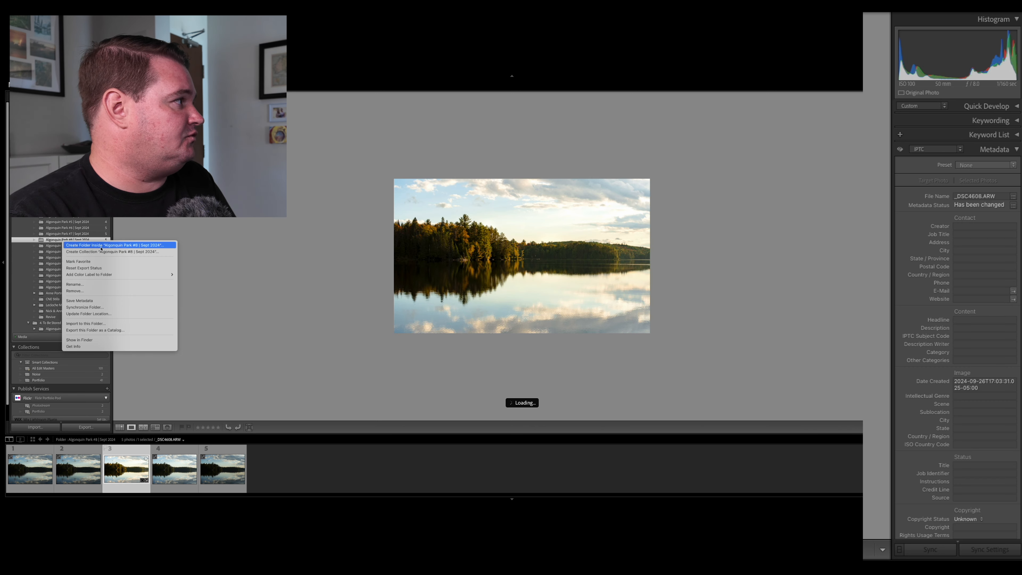